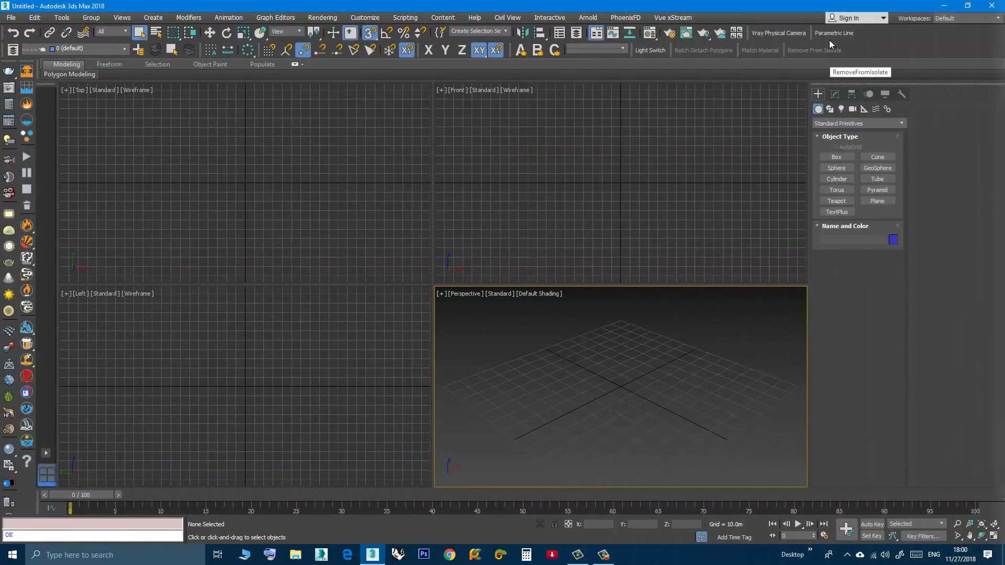
# Open the Parametric Line tool and move its parameters window clear of the Top viewport.
pyautogui.click(835, 33)
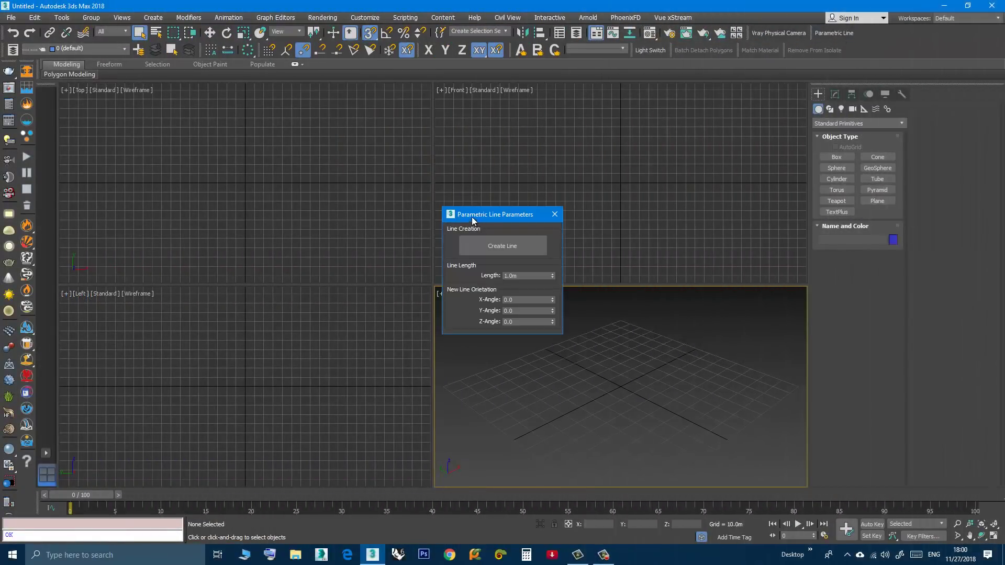
pyautogui.moveTo(472, 216); pyautogui.dragTo(602, 160)
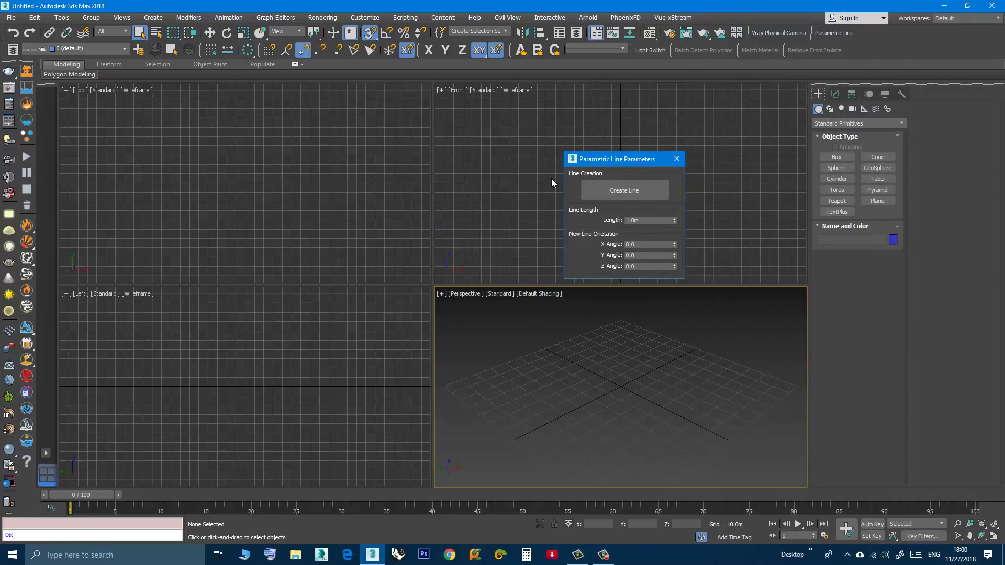
pyautogui.moveTo(551, 183); pyautogui.dragTo(523, 187)
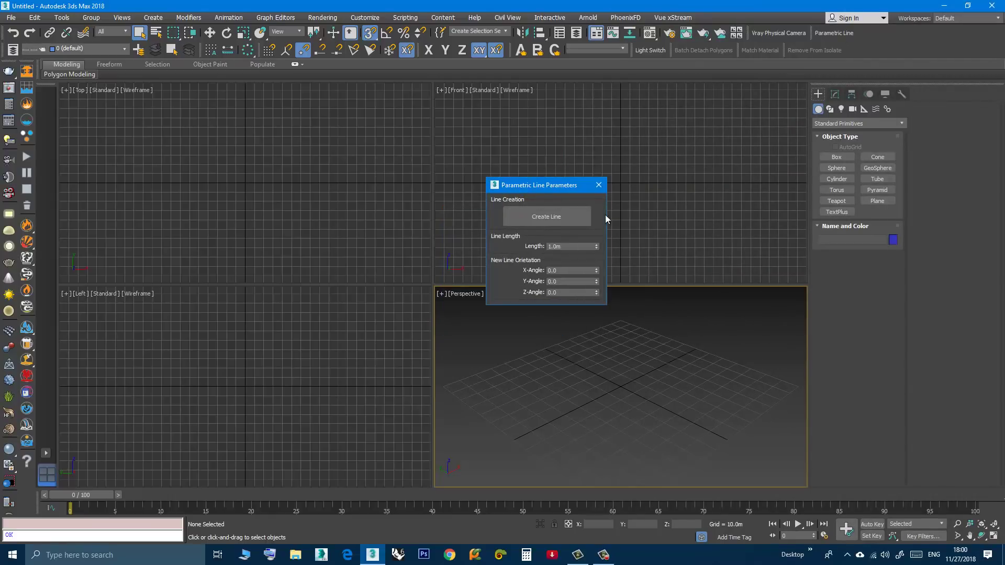
pyautogui.click(526, 218)
pyautogui.moveTo(521, 189); pyautogui.dragTo(523, 199)
pyautogui.click(301, 225)
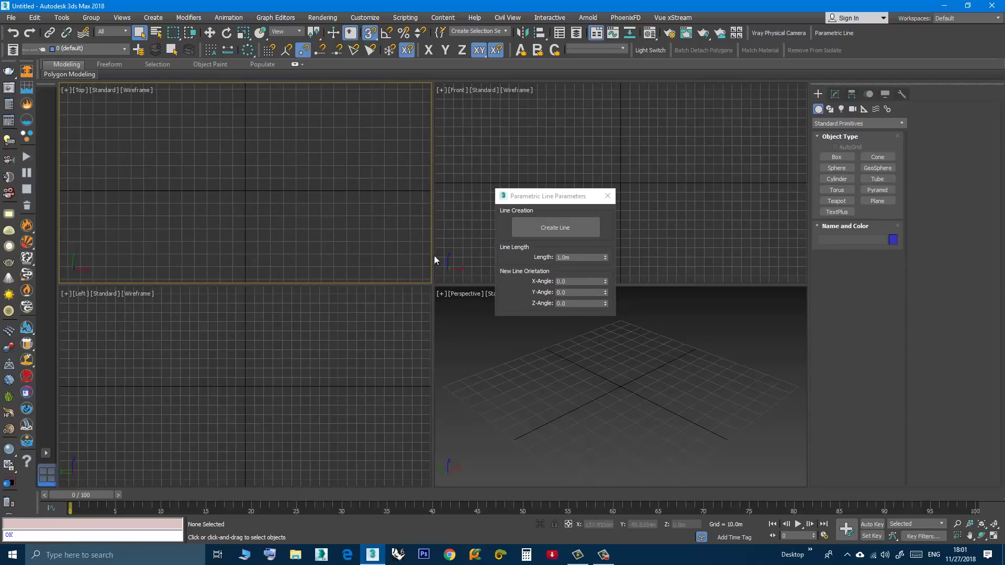
# Set the line length to 10 m and place a parametric line in the Top viewport, just below the horizontal axis.
pyautogui.click(521, 257)
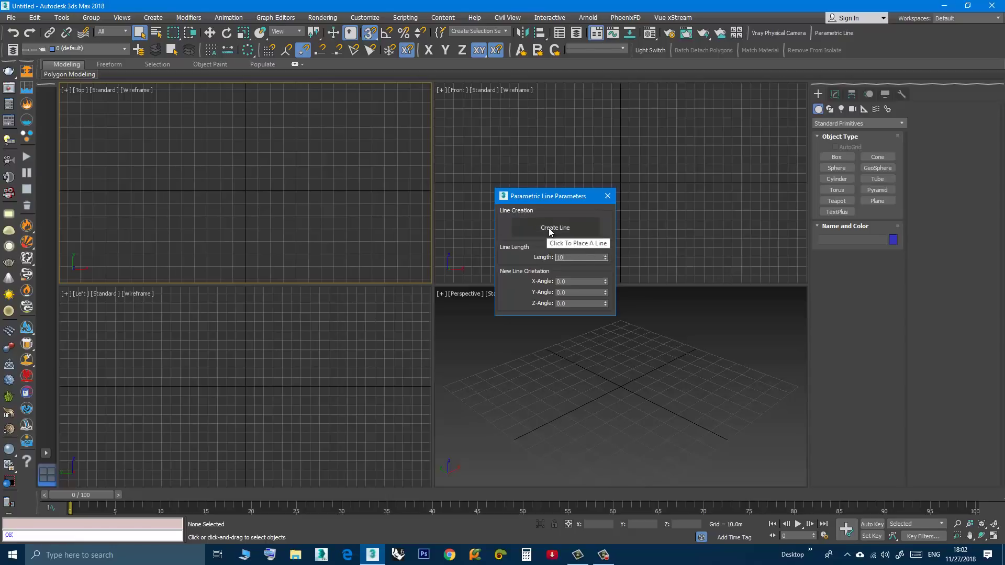
pyautogui.click(583, 234)
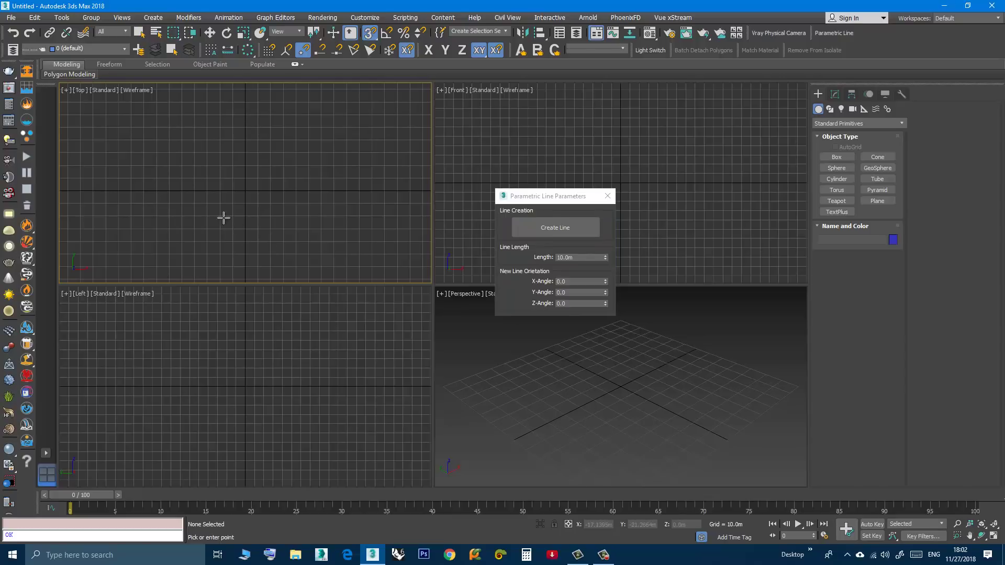
pyautogui.click(227, 234)
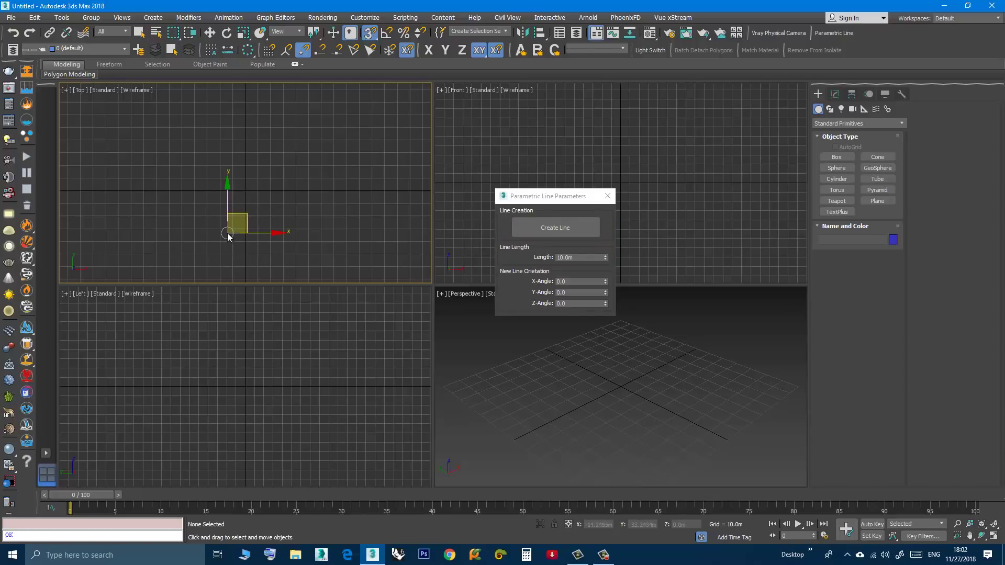
pyautogui.click(226, 236)
# Measure the placed line from endpoint to endpoint with a vertex-snapped Tape helper and delete the tape.
pyautogui.scroll(3, 206, 214)
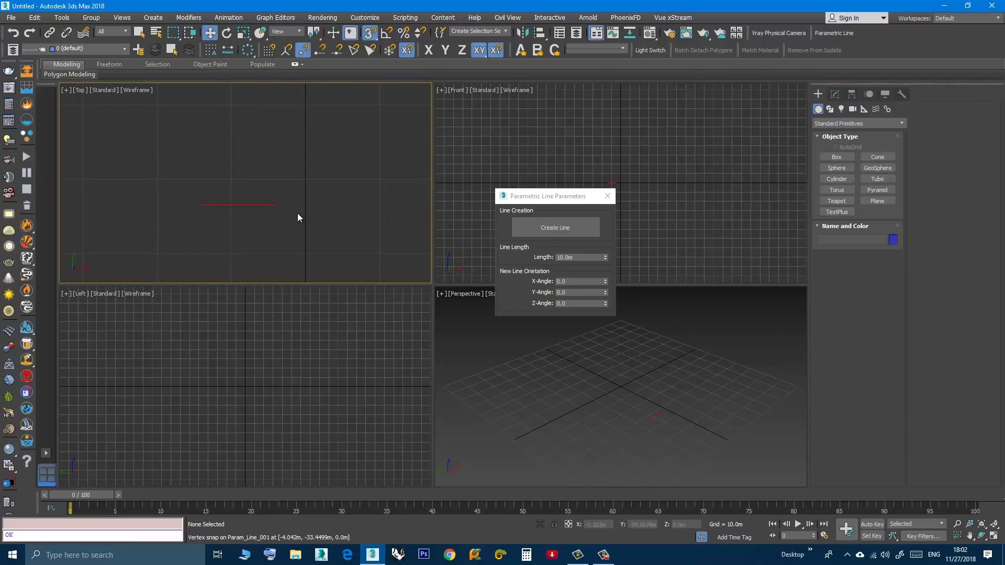
pyautogui.scroll(-2, 297, 212)
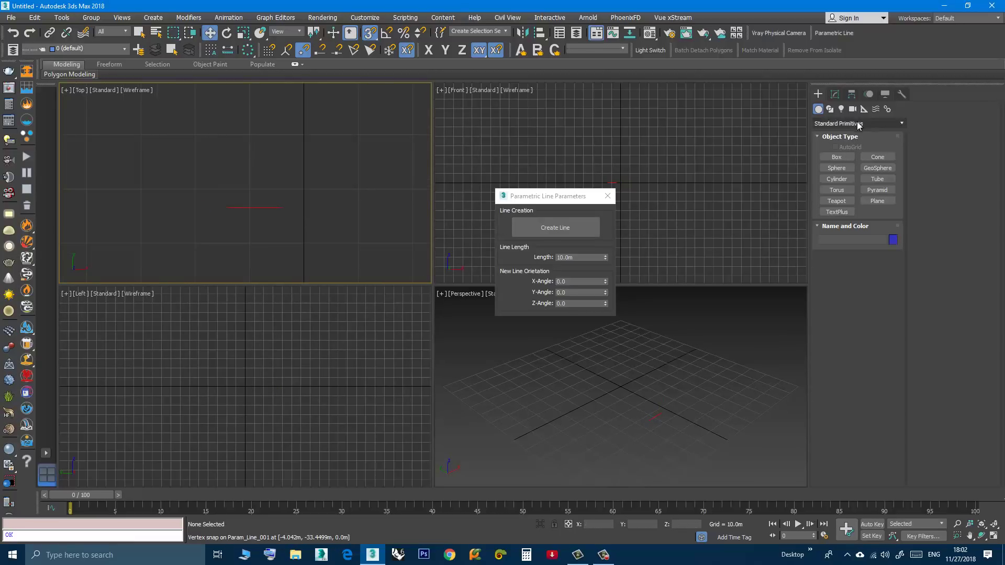
pyautogui.click(871, 111)
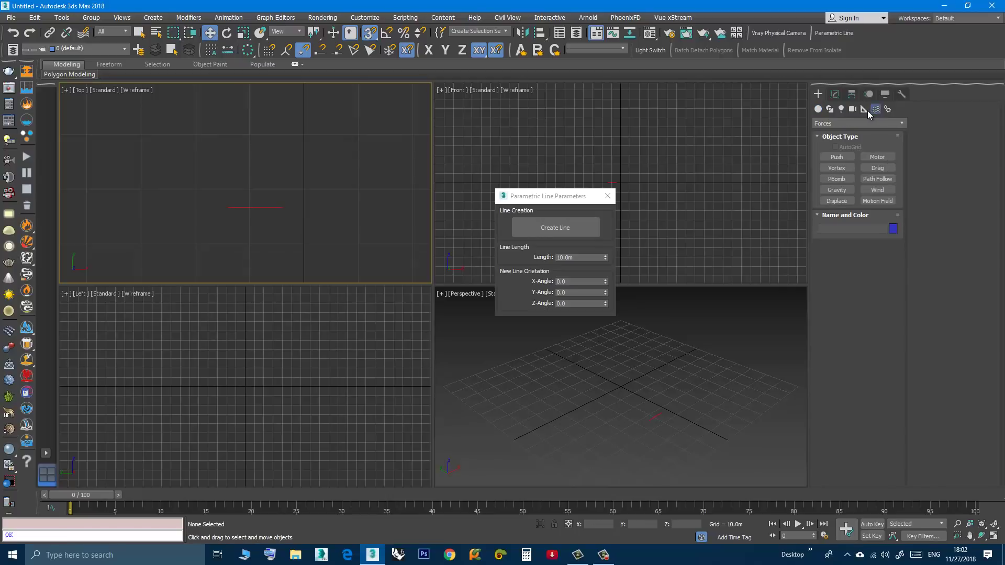
pyautogui.click(863, 110)
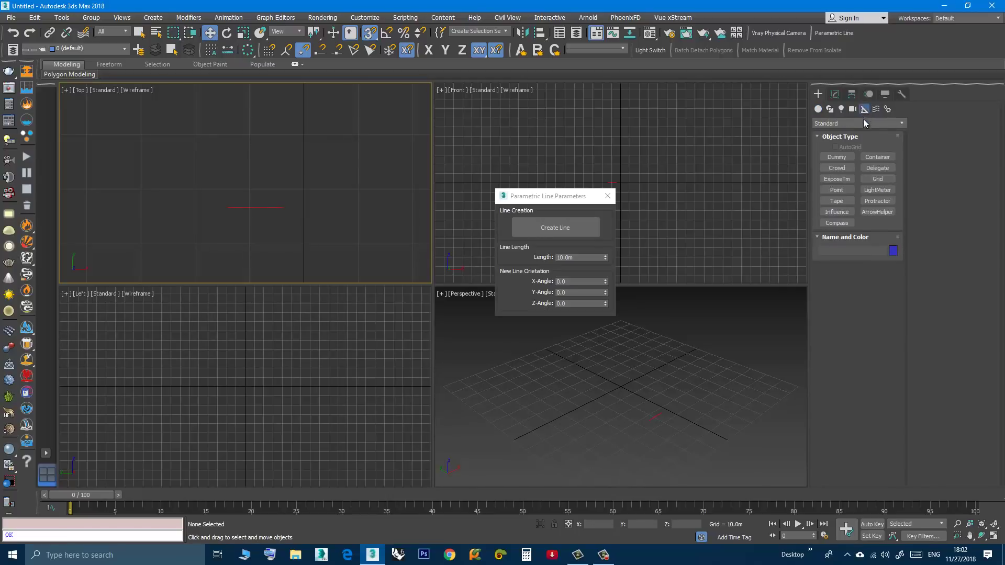
pyautogui.click(825, 202)
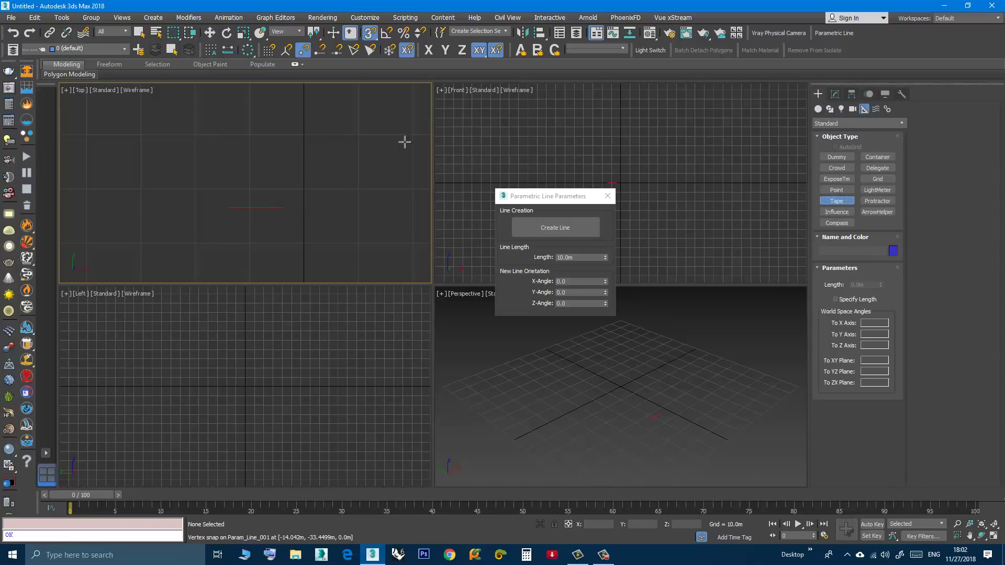
pyautogui.rightClick(369, 33)
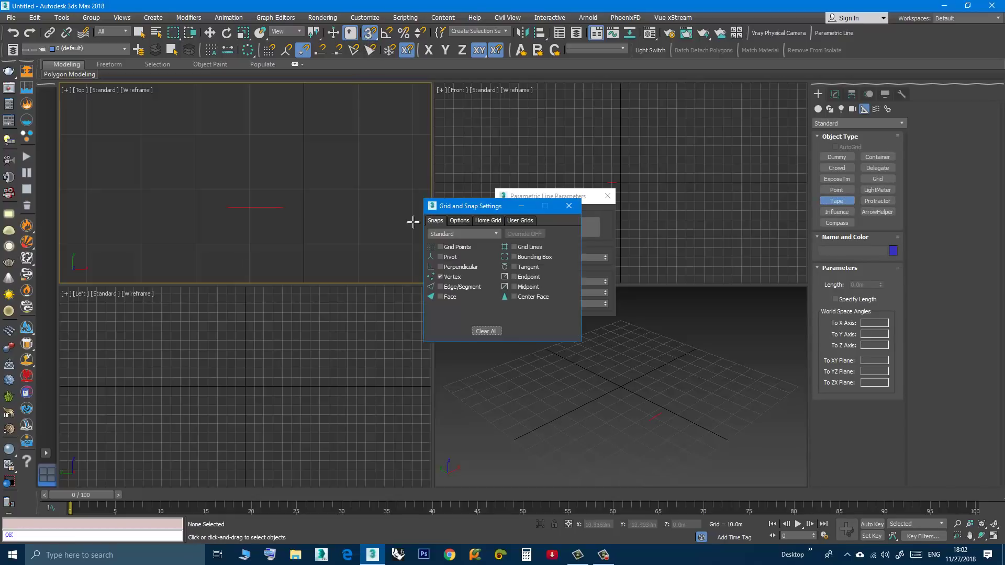
pyautogui.click(568, 206)
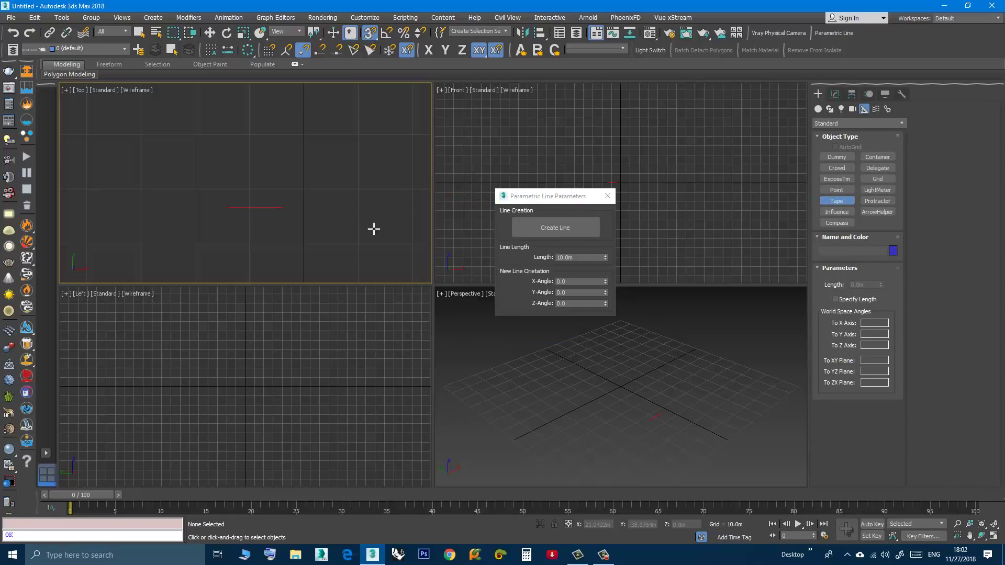
pyautogui.scroll(1, 225, 228)
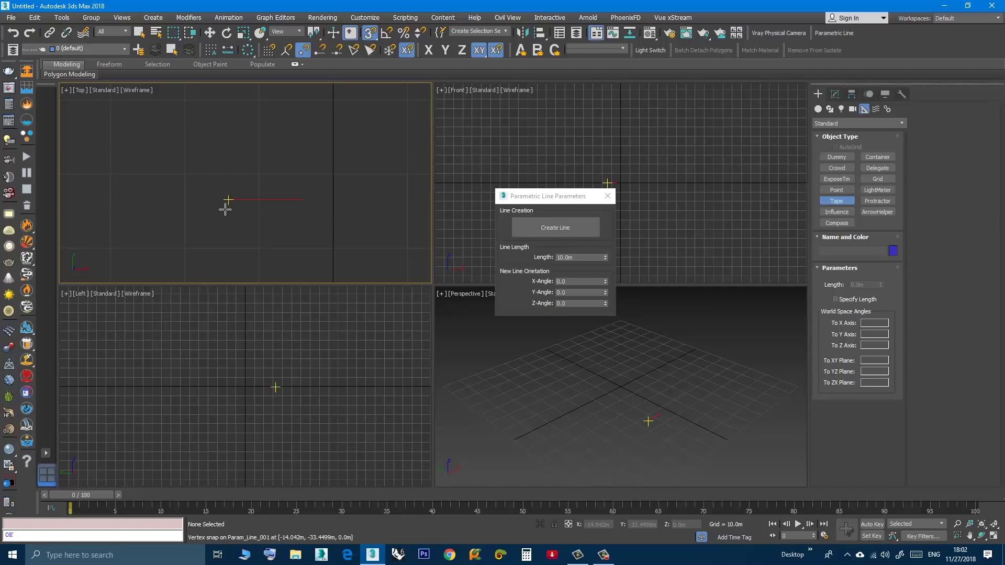
pyautogui.moveTo(225, 210); pyautogui.dragTo(303, 200)
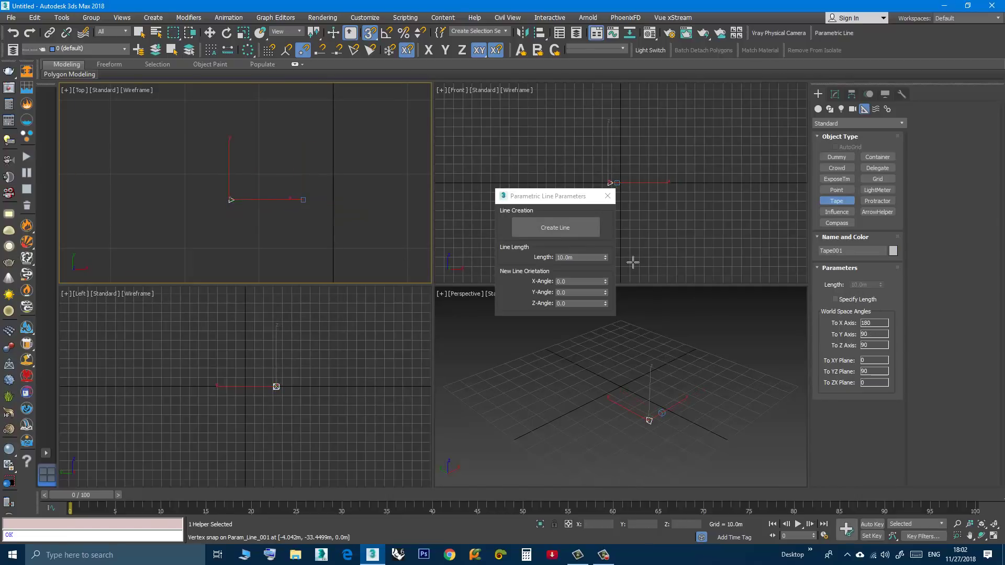
pyautogui.press('w')
pyautogui.press('Delete')
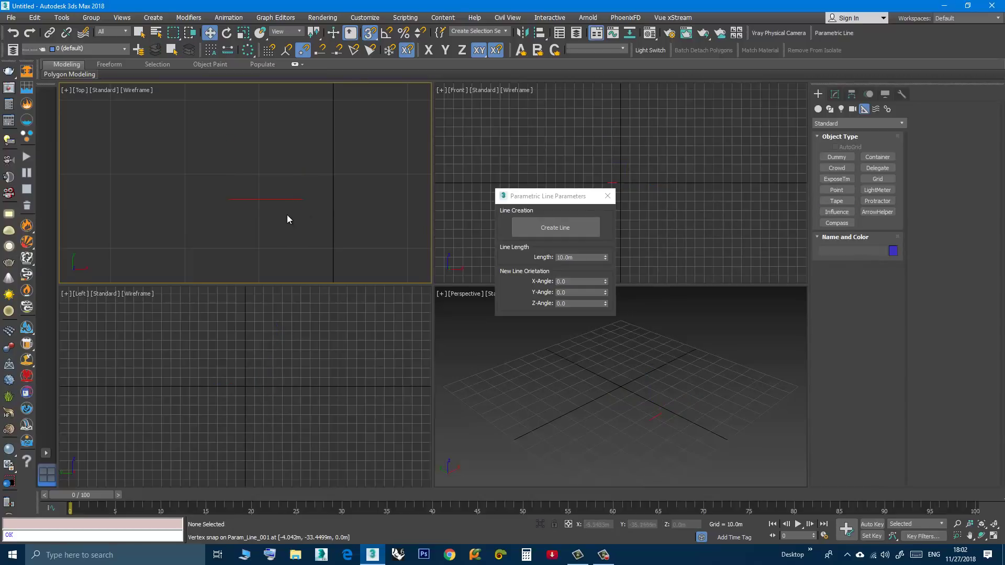
# Select the horizontal line with snapping off and set its length to 15.75 m.
pyautogui.scroll(1, 286, 216)
pyautogui.press('s')
pyautogui.press('q')
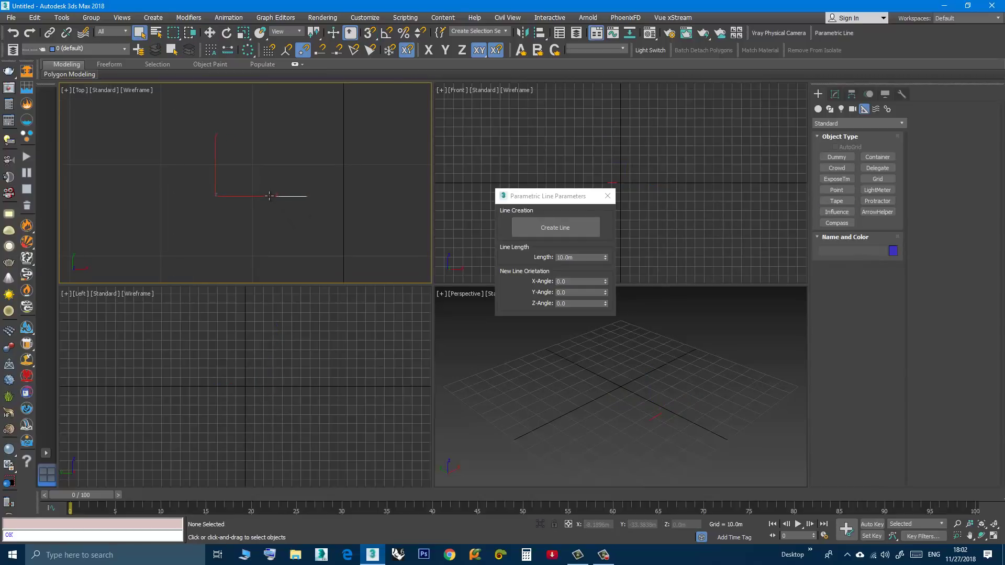
pyautogui.click(269, 196)
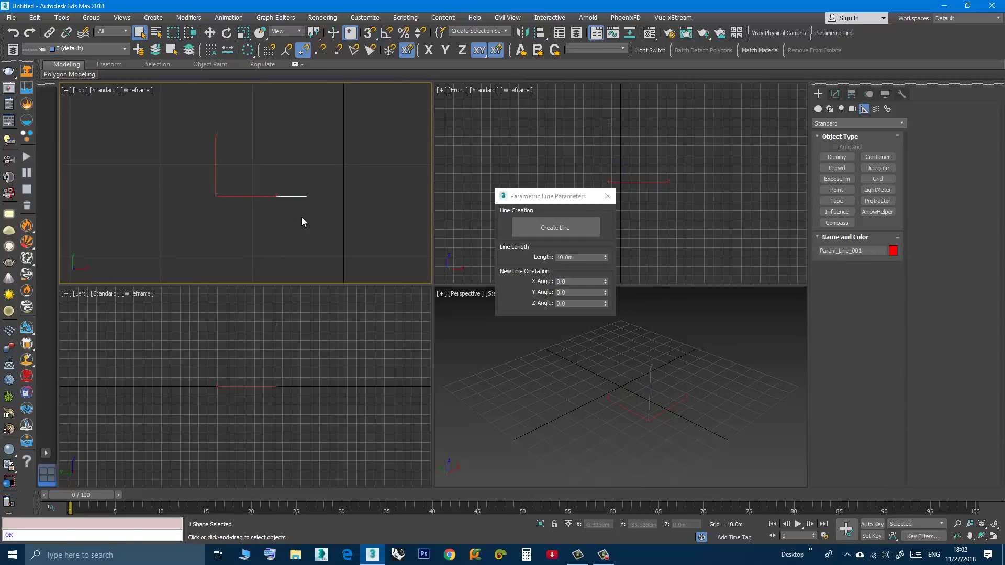
pyautogui.doubleClick(585, 258)
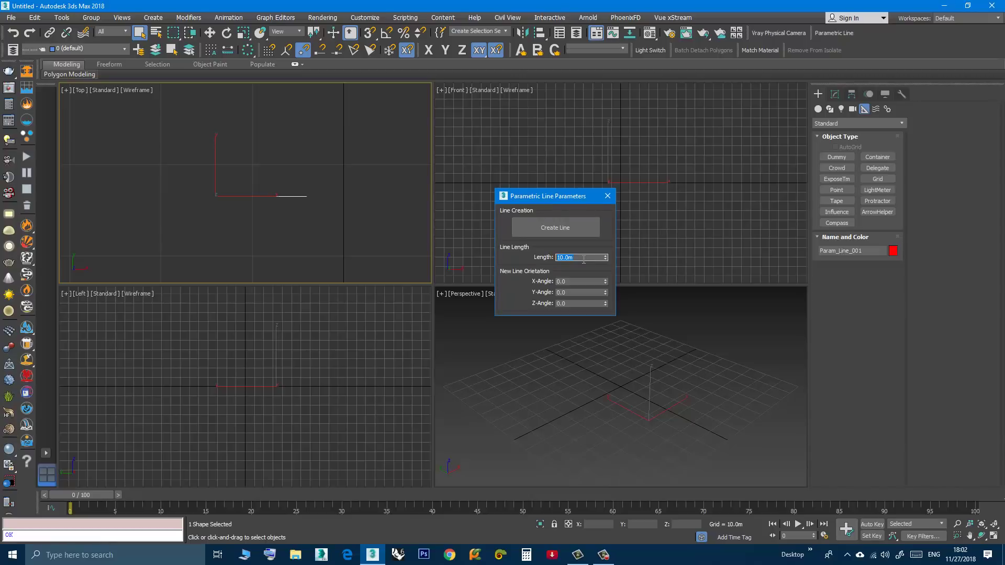
pyautogui.write('15.75')
pyautogui.press('Return')
pyautogui.moveTo(229, 152); pyautogui.dragTo(206, 196, button='middle')
pyautogui.scroll(1, 281, 244)
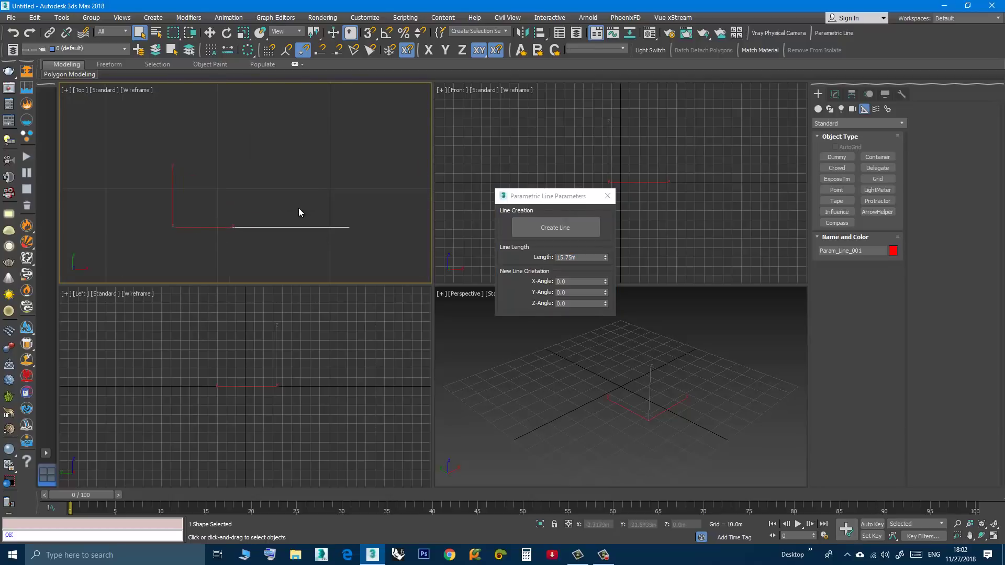
pyautogui.moveTo(605, 257); pyautogui.dragTo(664, 174)
pyautogui.rightClick(664, 173)
# Turn snapping back on, measure the resized line between its endpoints with a Tape helper, and delete the tape.
pyautogui.moveTo(334, 240); pyautogui.dragTo(321, 212, button='middle')
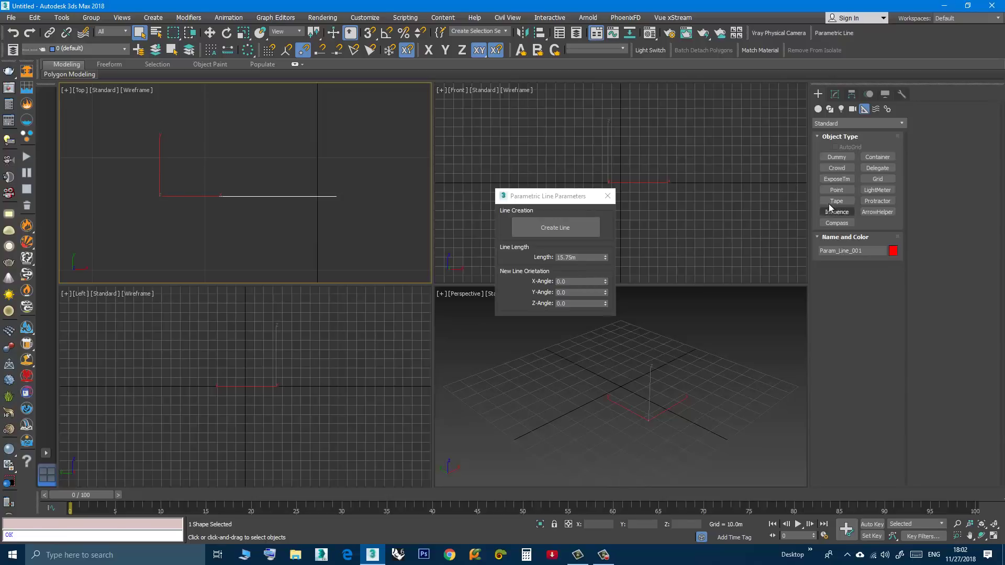
pyautogui.click(841, 202)
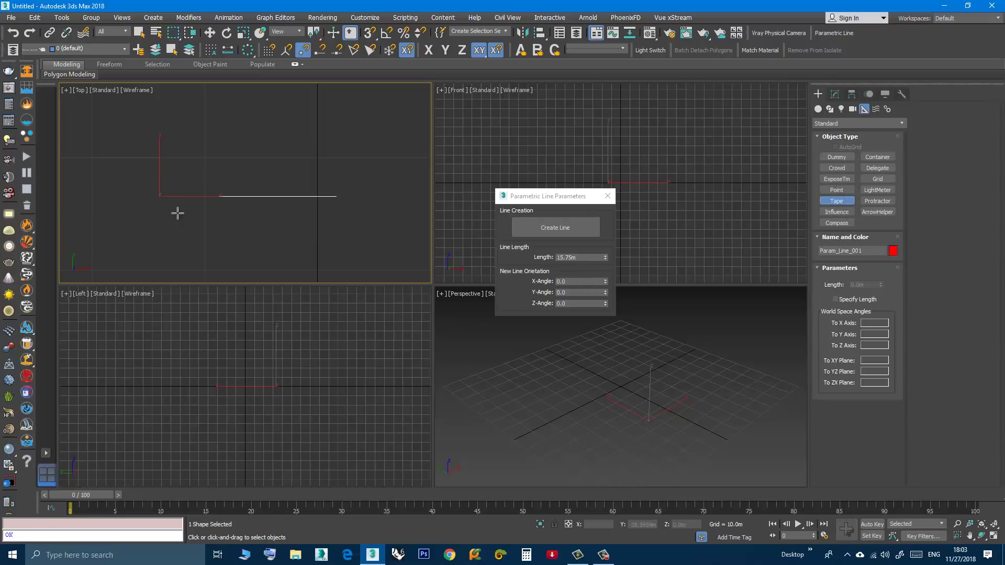
pyautogui.moveTo(160, 198); pyautogui.dragTo(166, 193, button='middle')
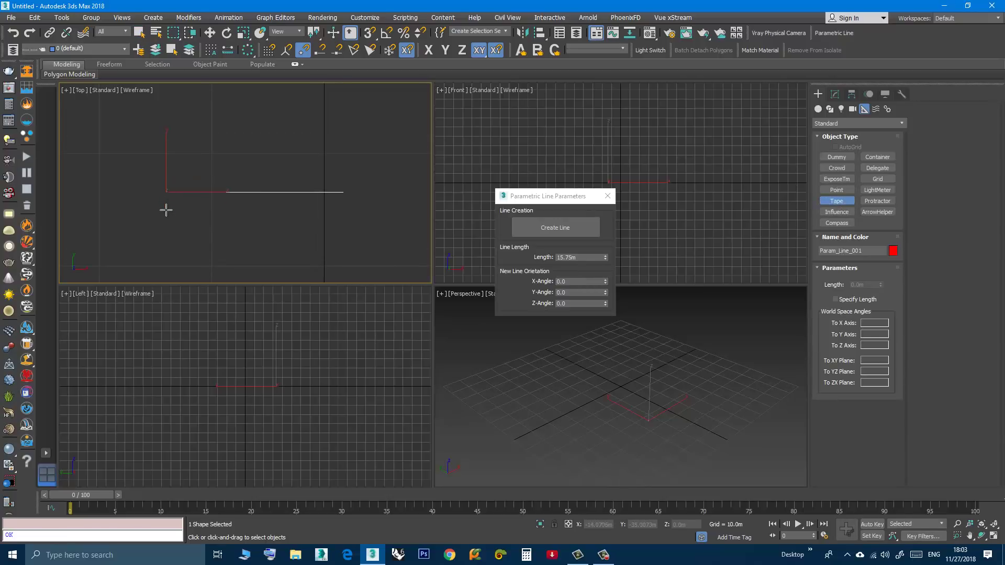
pyautogui.press('s')
pyautogui.moveTo(178, 216); pyautogui.dragTo(343, 193)
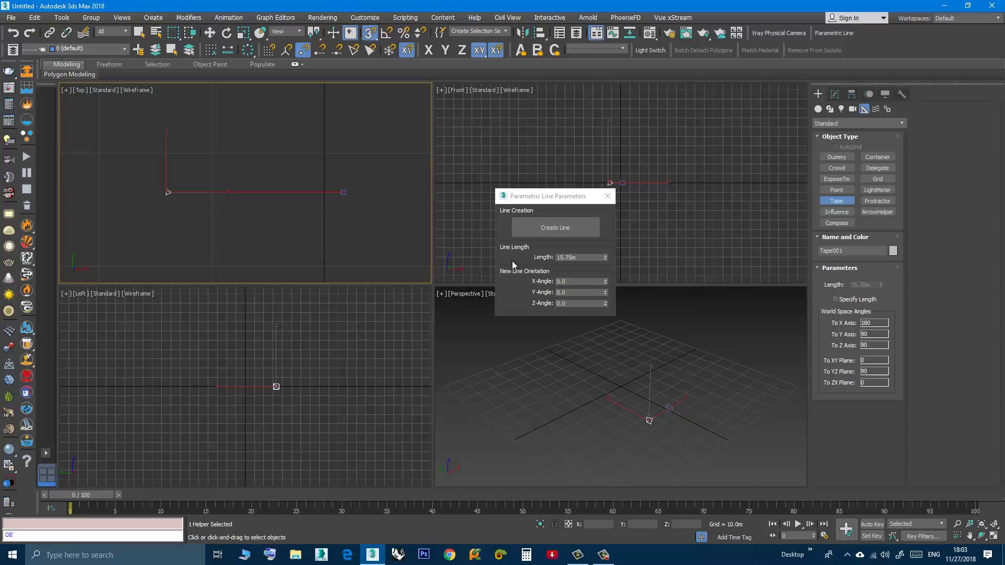
pyautogui.rightClick(309, 230)
pyautogui.press('Delete')
# Set the new line orientation's Z-Angle to 45 and select the existing horizontal line.
pyautogui.scroll(-4, 224, 227)
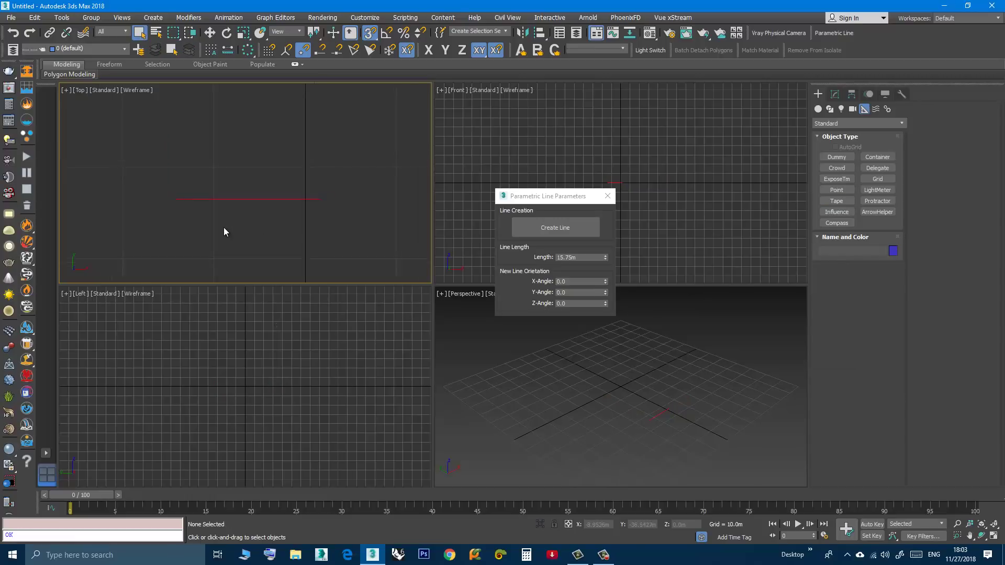
pyautogui.moveTo(243, 217); pyautogui.dragTo(237, 248, button='middle')
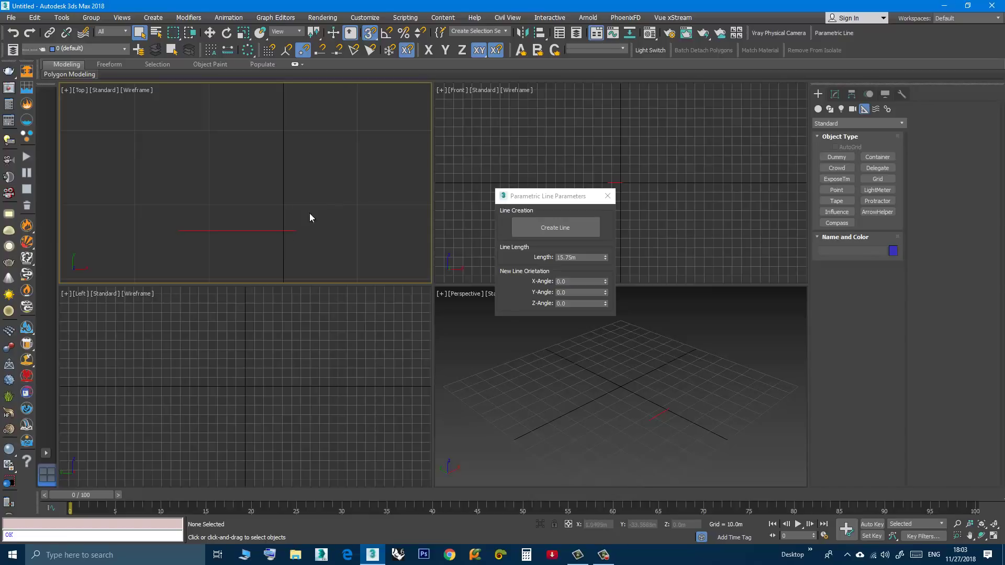
pyautogui.click(574, 305)
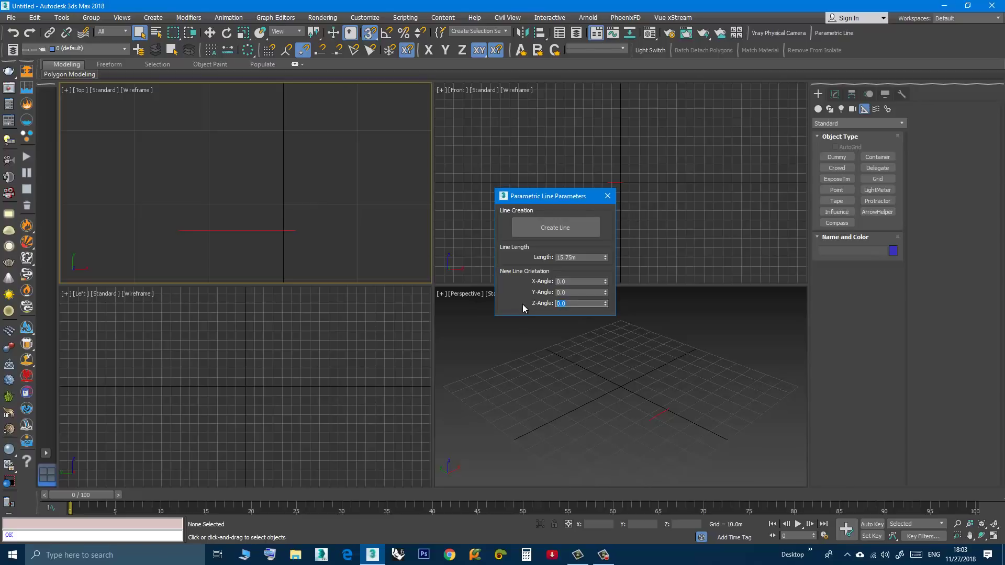
pyautogui.click(568, 296)
pyautogui.click(234, 233)
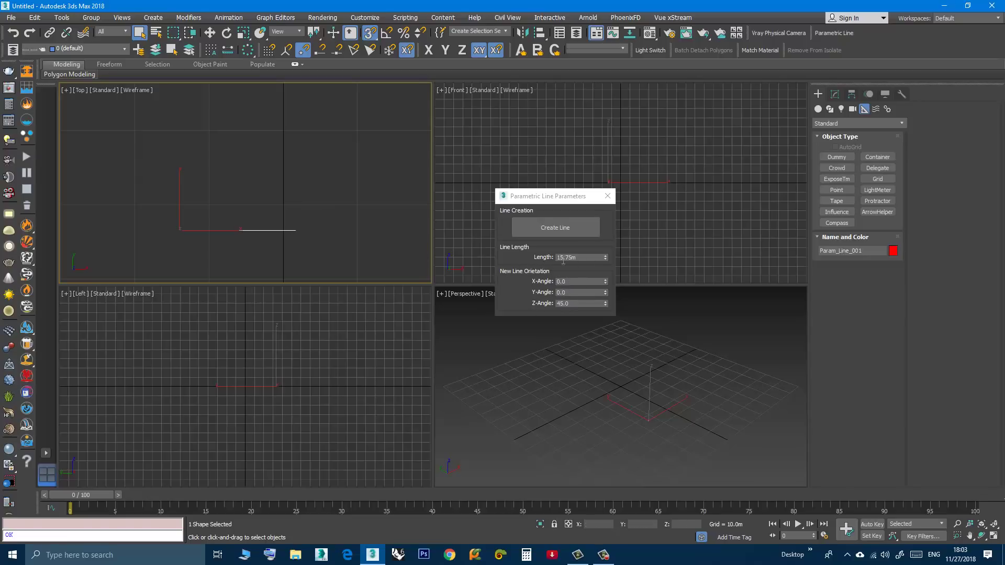
# Create a second parametric line 20 m long, starting at the horizontal line's right endpoint in the Top viewport.
pyautogui.click(585, 228)
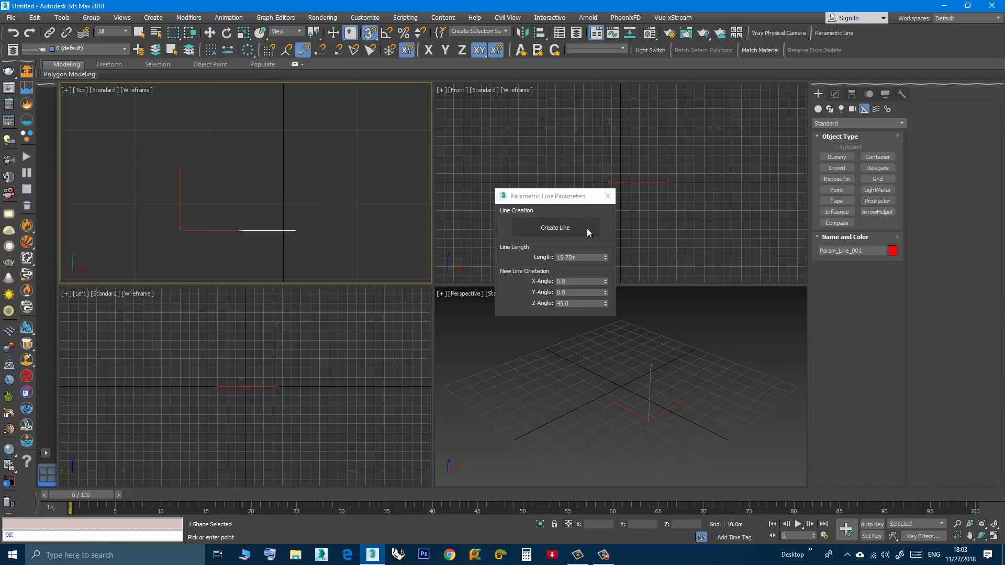
pyautogui.moveTo(580, 257); pyautogui.dragTo(532, 257)
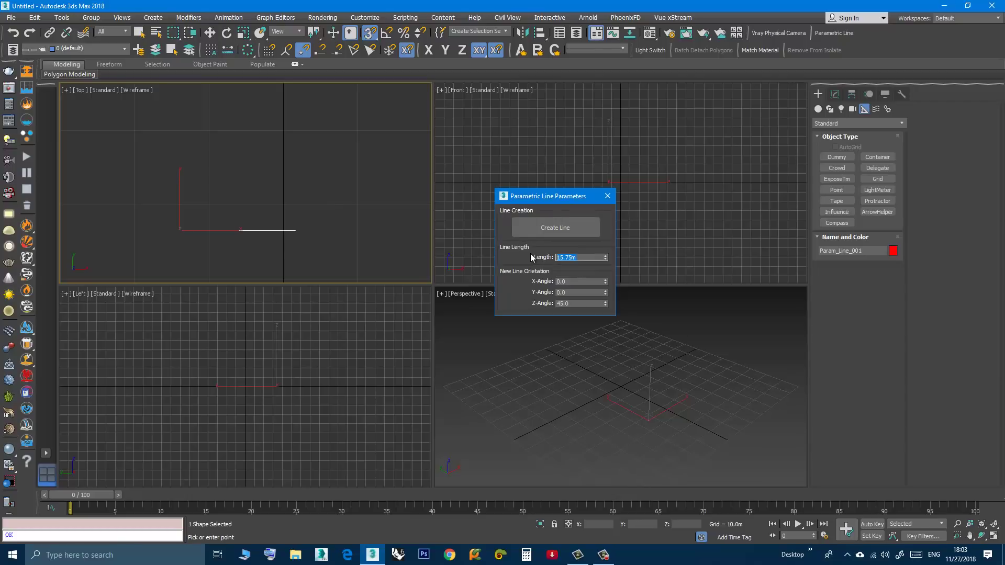
pyautogui.write('20')
pyautogui.moveTo(345, 226); pyautogui.dragTo(318, 214, button='middle')
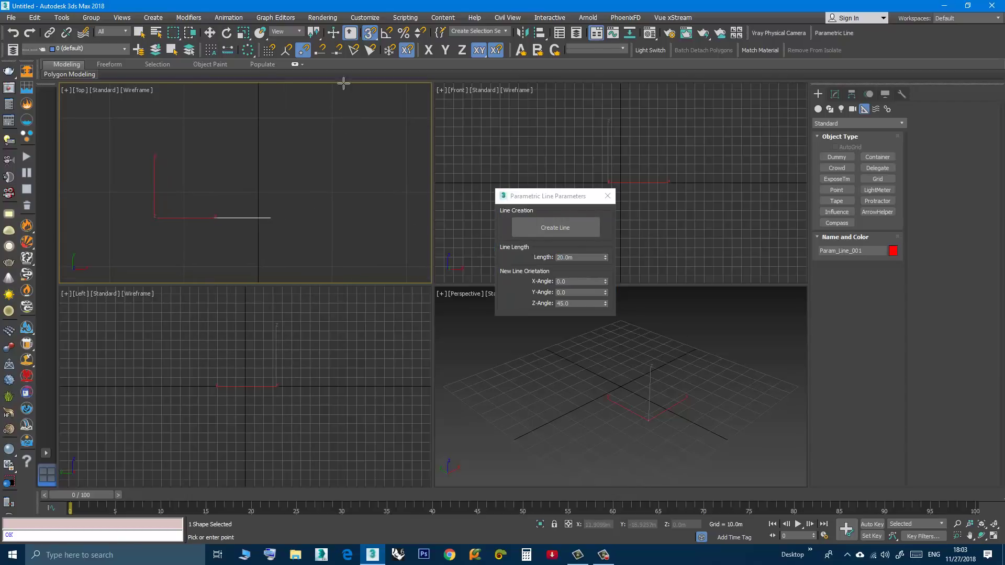
pyautogui.click(280, 218)
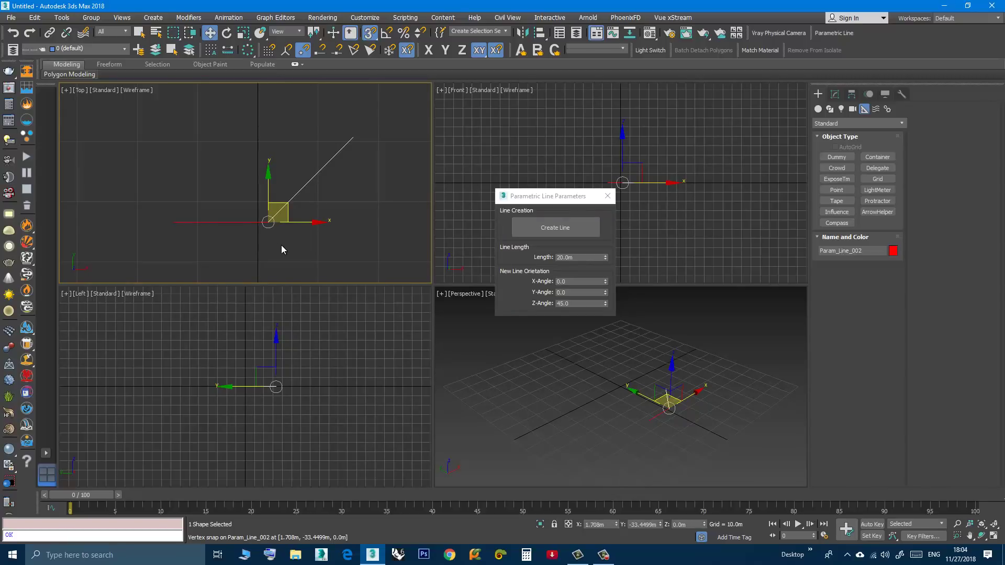
# Measure the angled line between its endpoints with a Tape helper in the Top viewport, and delete the tape.
pyautogui.moveTo(339, 195); pyautogui.dragTo(328, 216, button='middle')
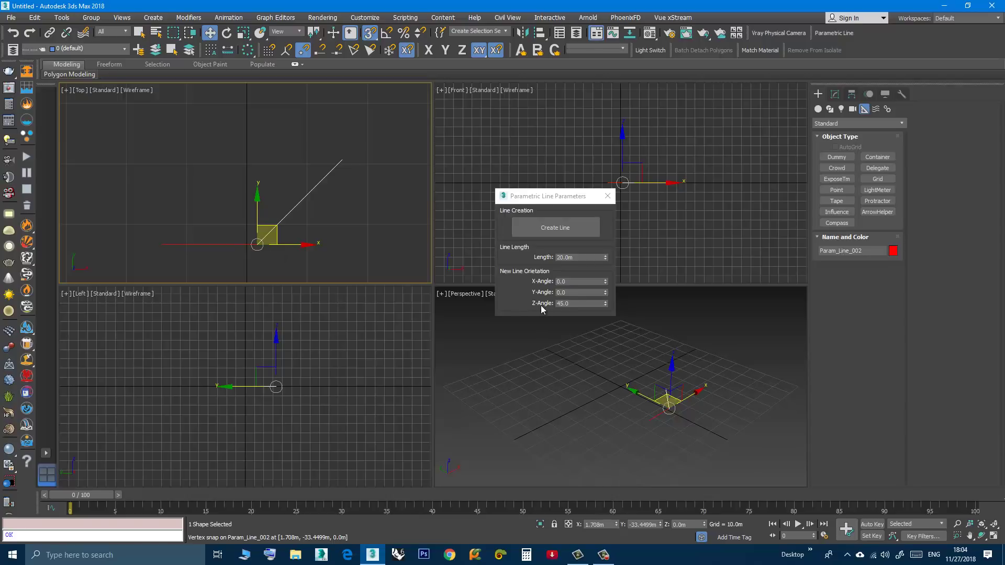
pyautogui.click(836, 201)
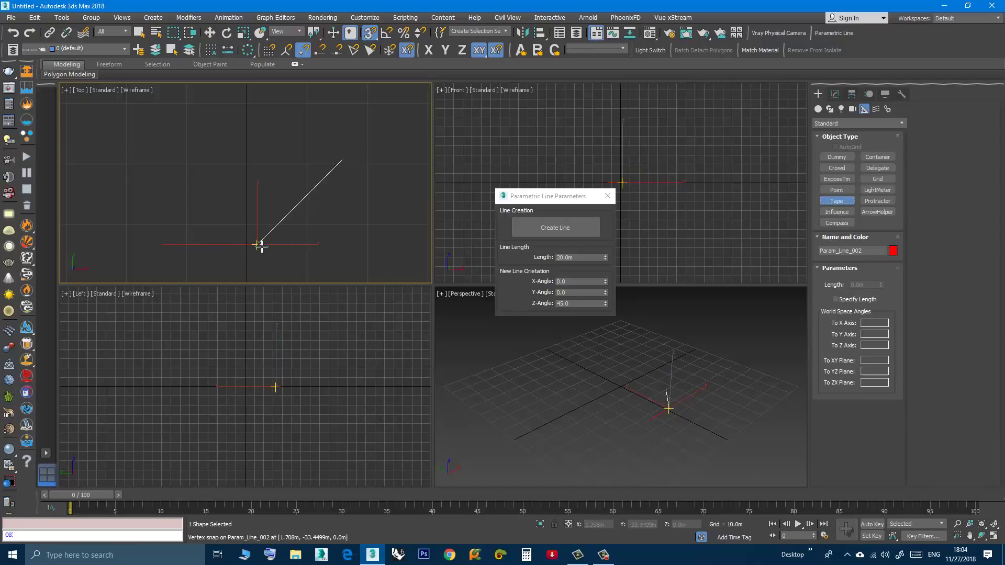
pyautogui.moveTo(258, 243); pyautogui.dragTo(346, 161)
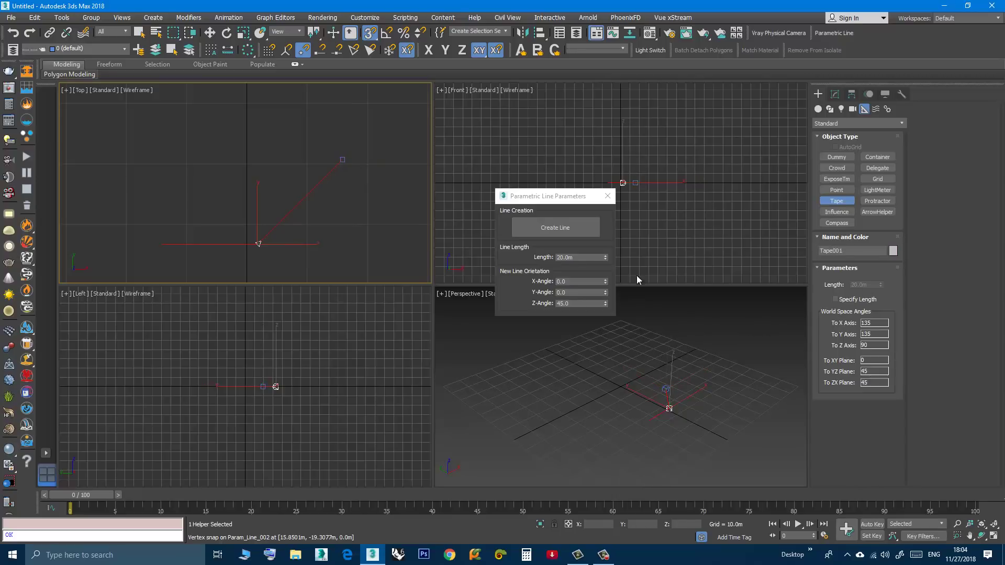
pyautogui.rightClick(320, 224)
pyautogui.press('Delete')
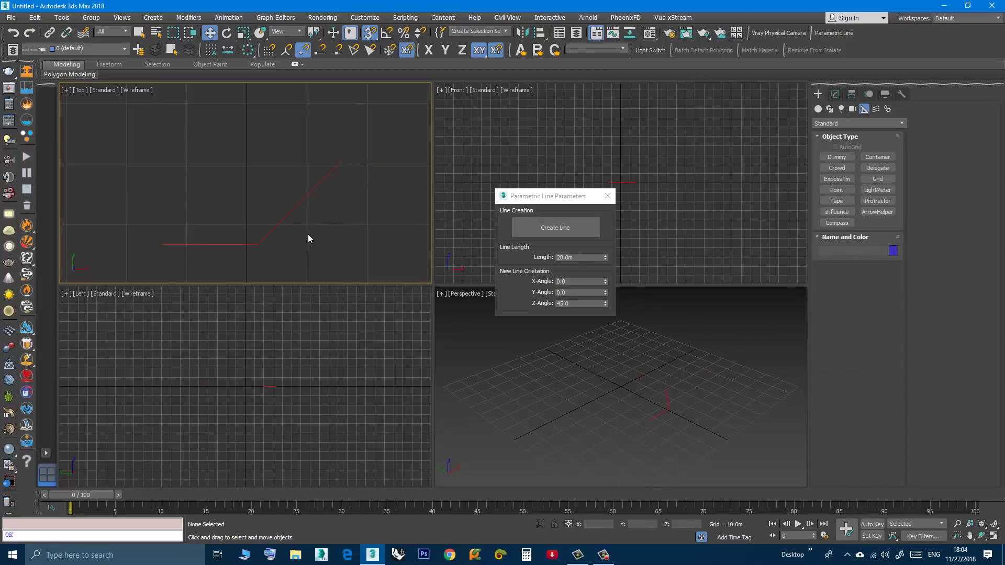
# Select the angled line, try varying its length interactively, and cancel the change.
pyautogui.click(285, 220)
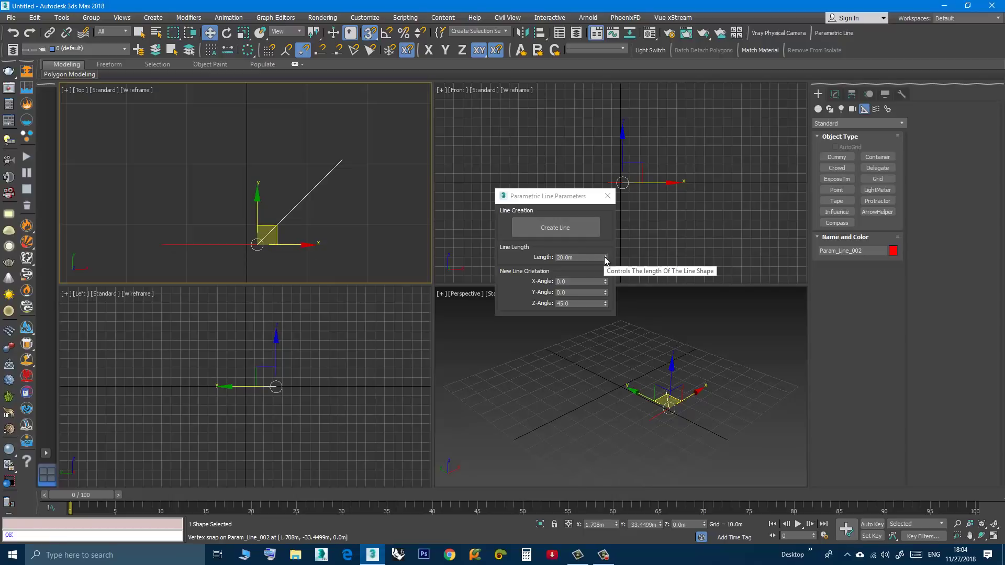
pyautogui.moveTo(605, 257); pyautogui.dragTo(597, 186)
pyautogui.rightClick(597, 186)
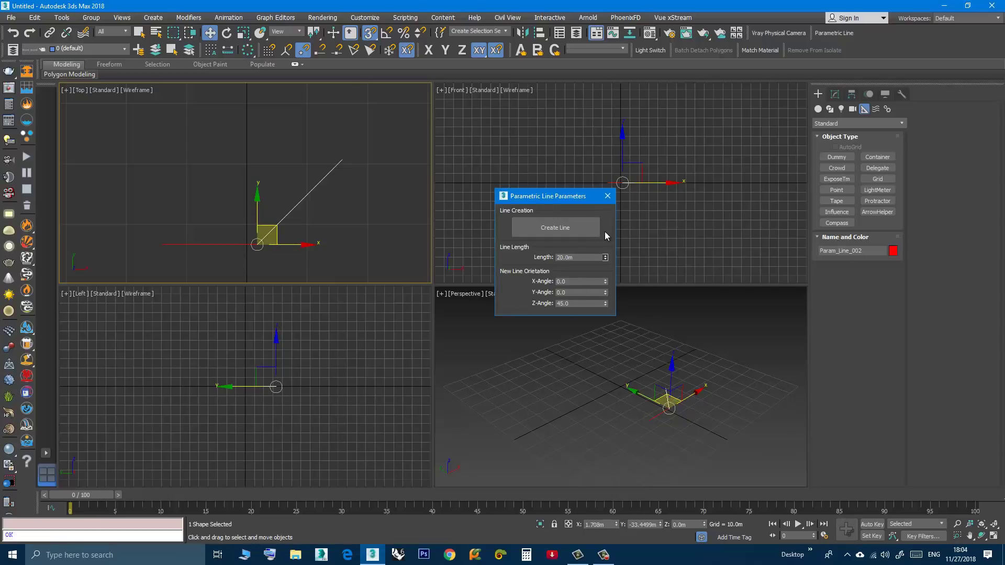
# Create a parametric line 30 m long with a Z-Angle of 90, starting at the angled line's upper endpoint in the Top viewport.
pyautogui.moveTo(348, 247)
pyautogui.mouseDown(button='middle')
pyautogui.moveTo(333, 259)
pyautogui.moveTo(334, 238)
pyautogui.mouseUp(button='middle')
pyautogui.scroll(-1, 331, 244)
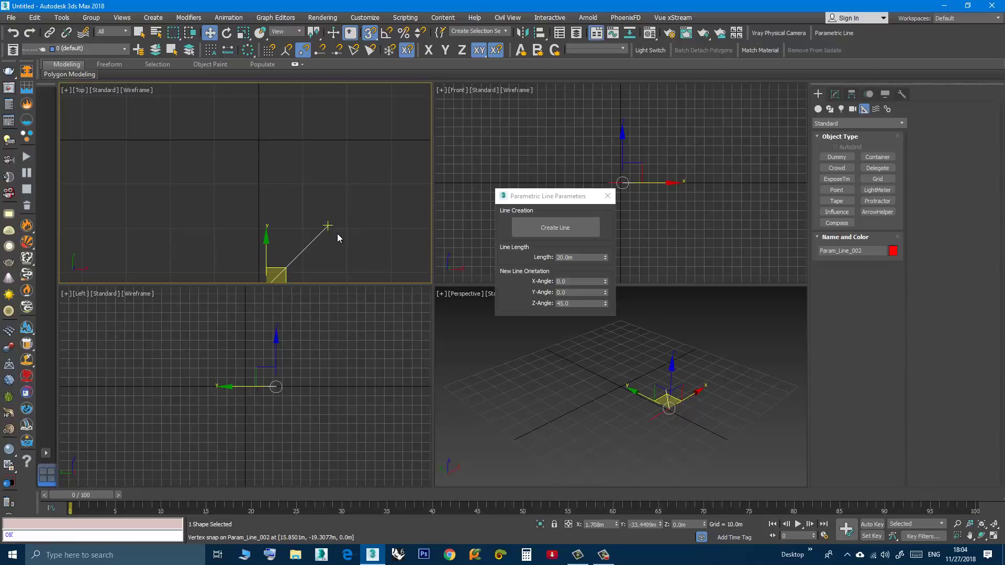
pyautogui.moveTo(338, 236); pyautogui.dragTo(354, 212, button='middle')
pyautogui.click(558, 302)
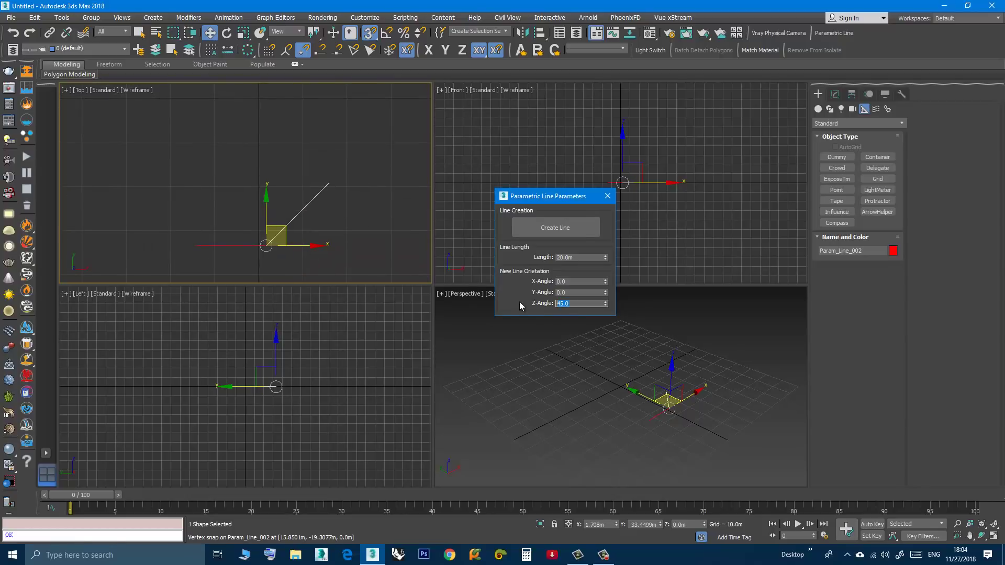
pyautogui.write('90')
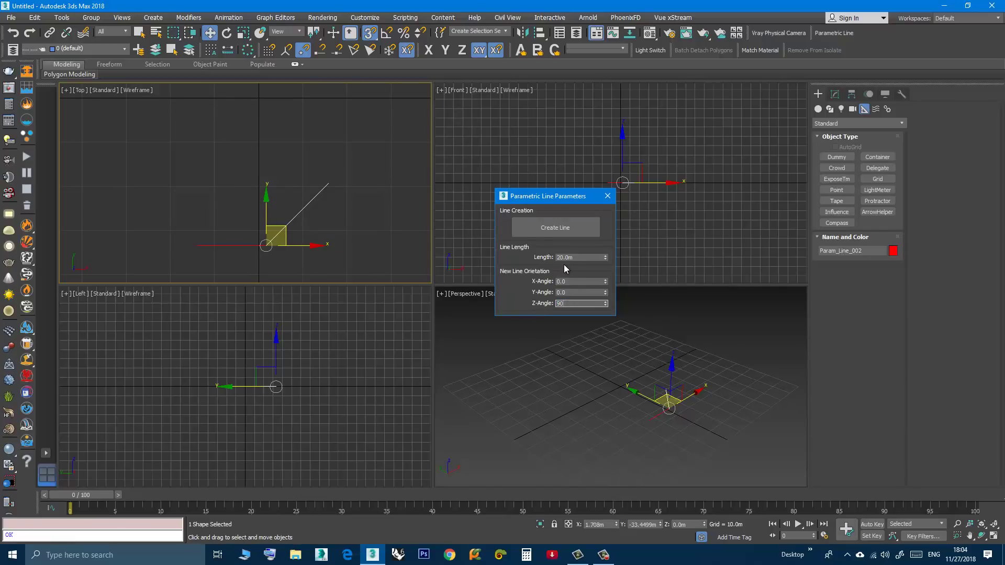
pyautogui.click(563, 229)
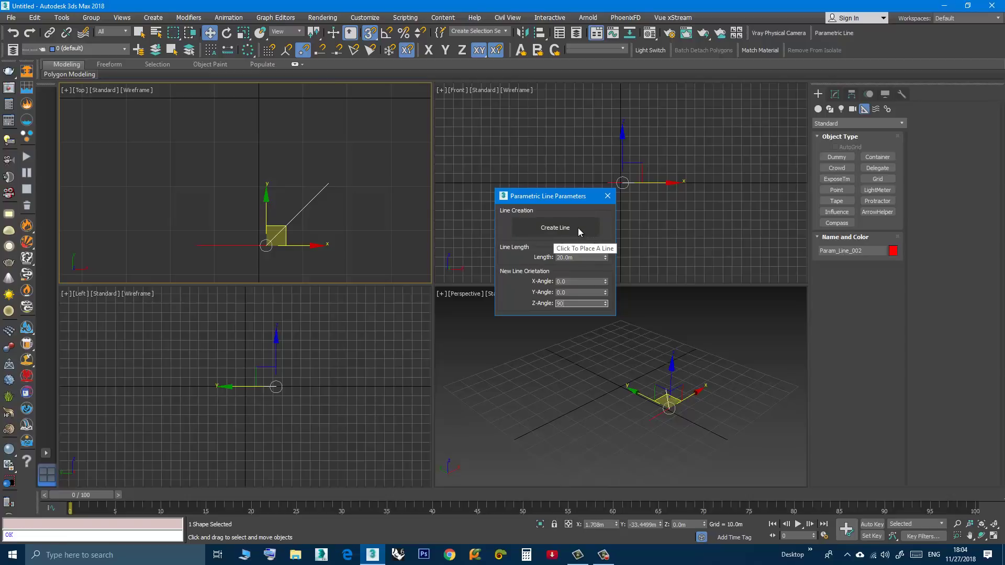
pyautogui.click(577, 227)
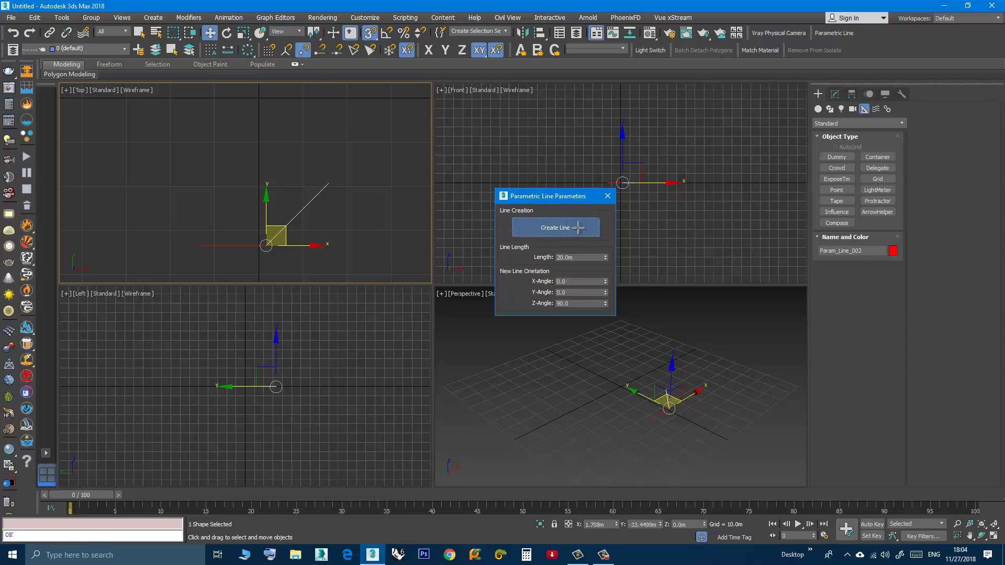
pyautogui.click(578, 256)
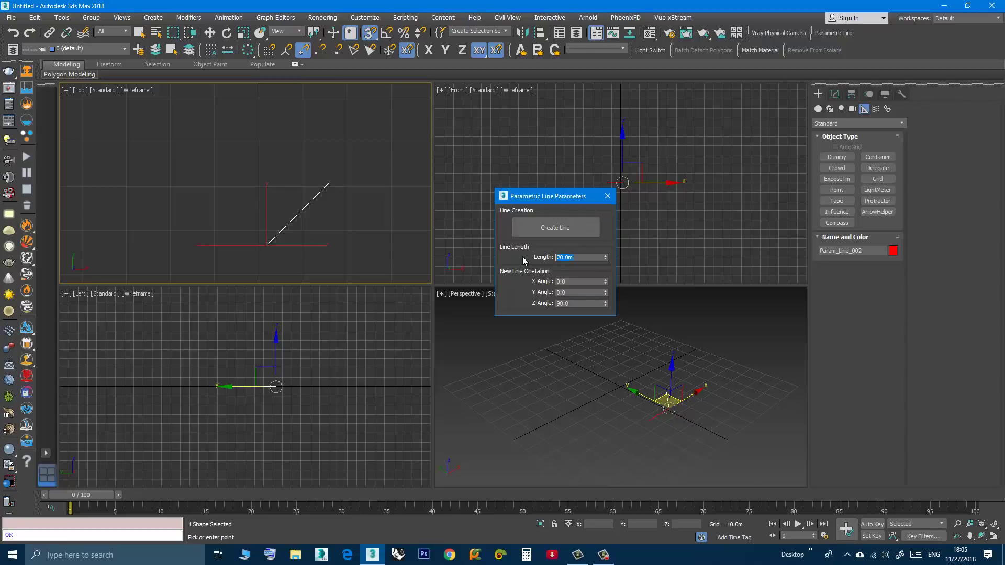
pyautogui.write('30')
pyautogui.press('Return')
pyautogui.moveTo(313, 192); pyautogui.dragTo(310, 208, button='middle')
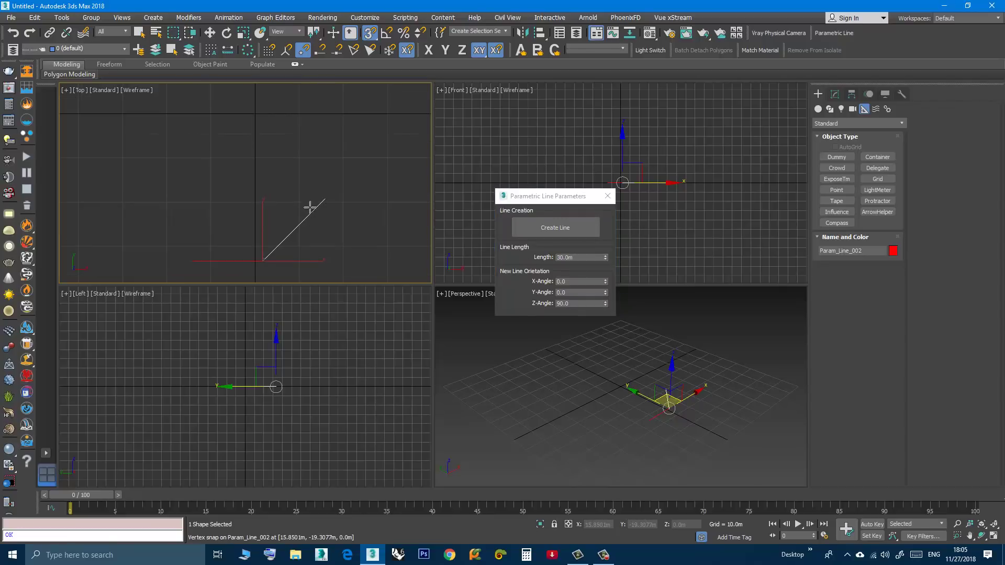
pyautogui.click(324, 199)
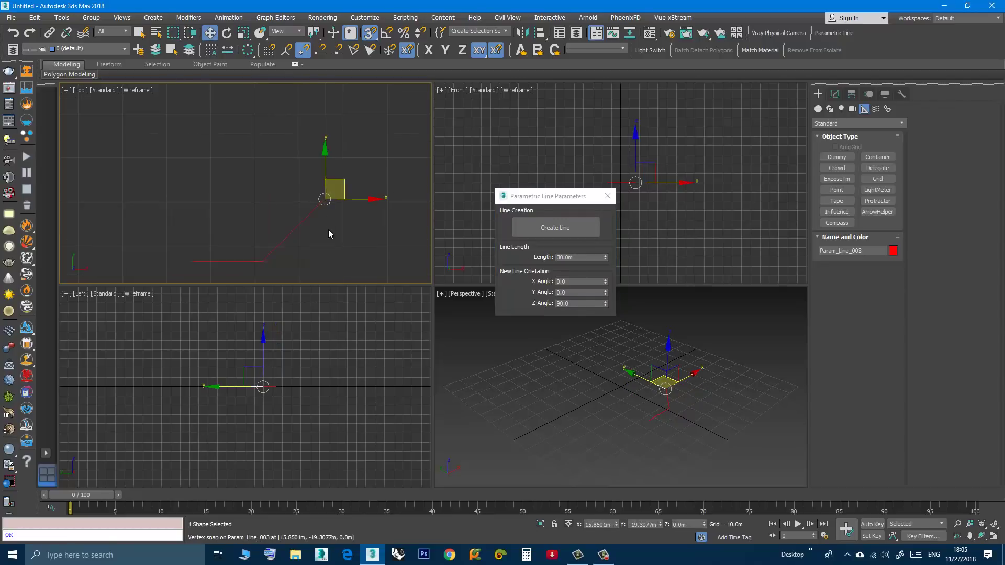
# Create a parametric line 15 m long with a Z-Angle of 180, starting at the upper endpoint of the 30 m line.
pyautogui.scroll(-3, 329, 231)
pyautogui.moveTo(345, 177); pyautogui.dragTo(348, 197, button='middle')
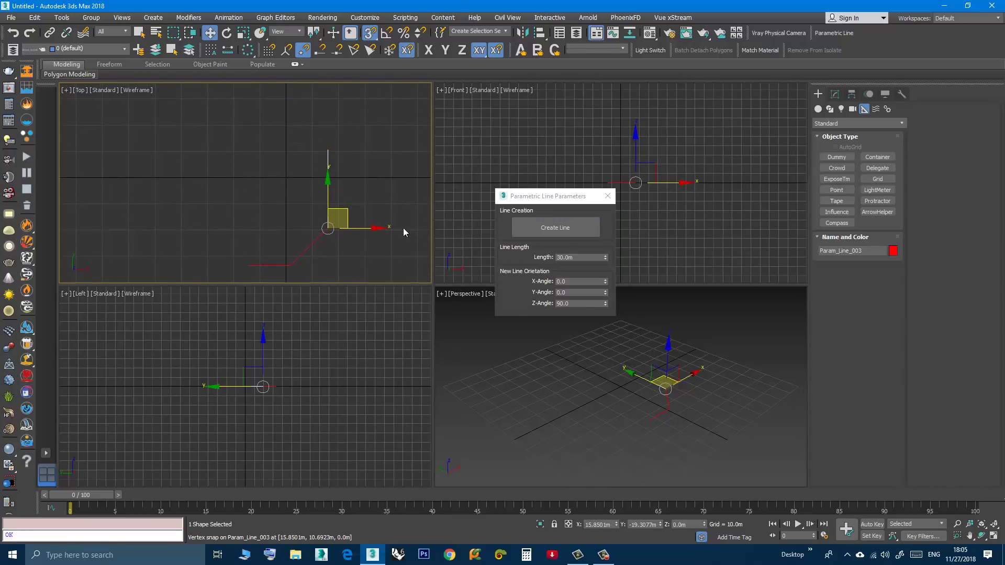
pyautogui.click(559, 304)
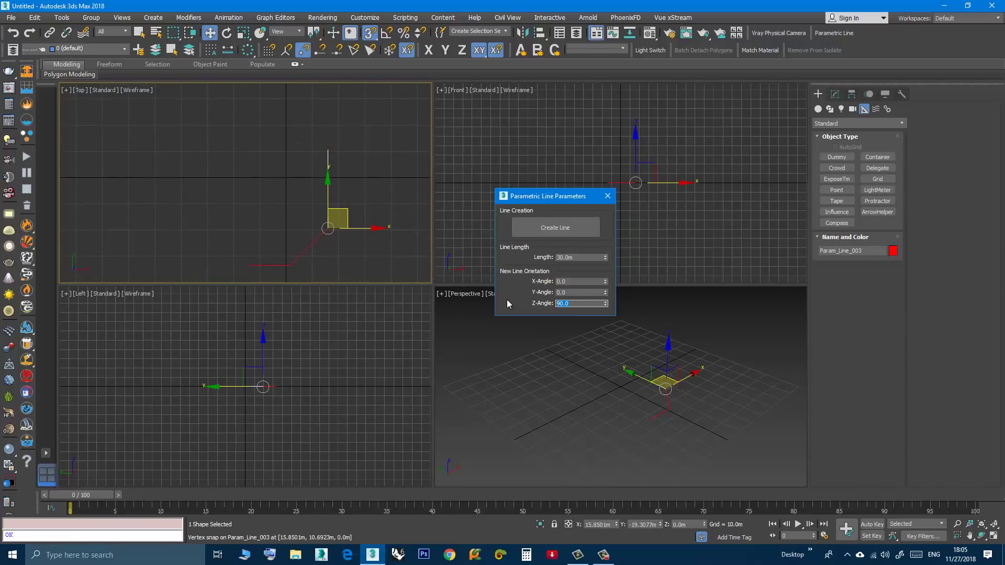
pyautogui.write('1')
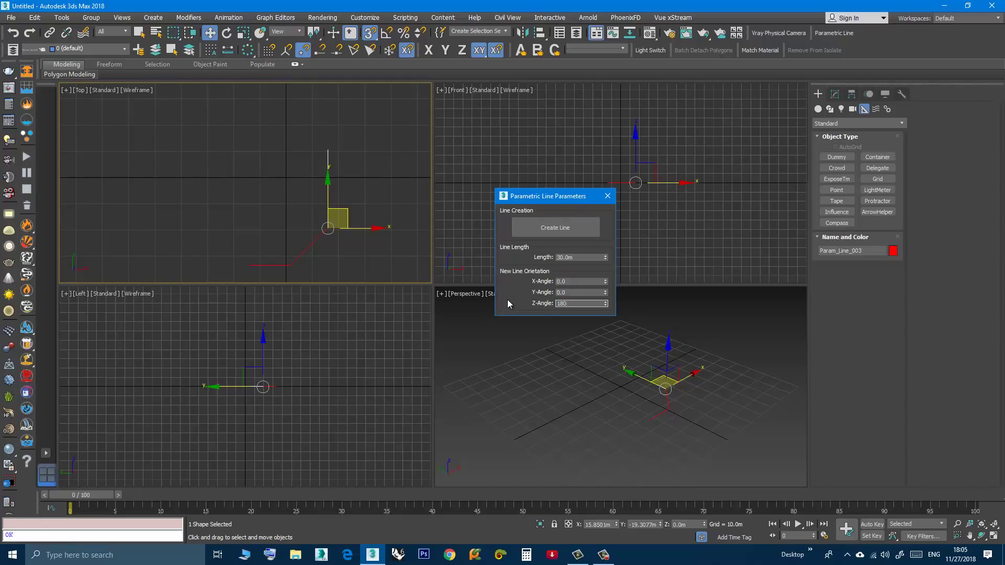
pyautogui.write('80')
pyautogui.click(586, 228)
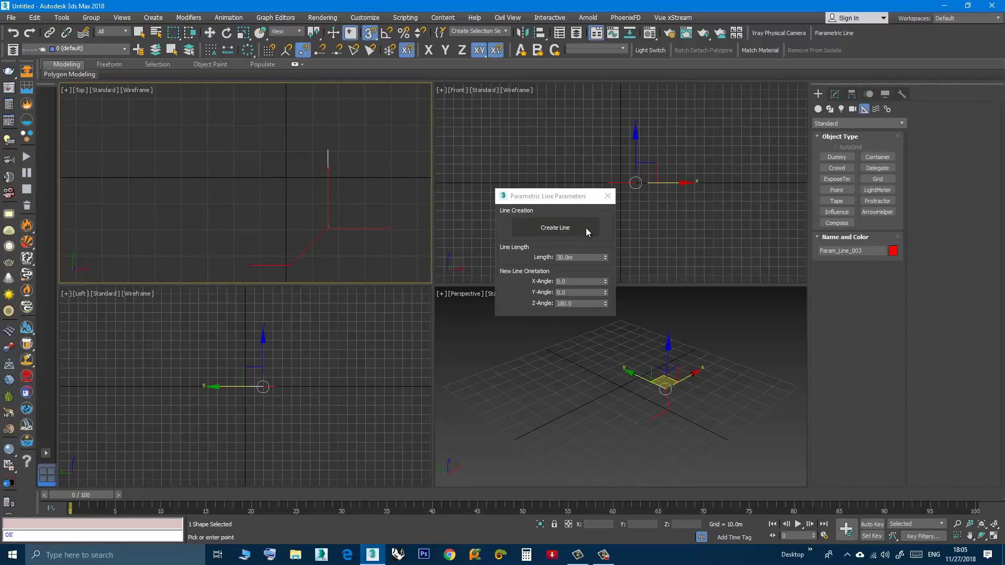
pyautogui.moveTo(582, 257); pyautogui.dragTo(532, 257)
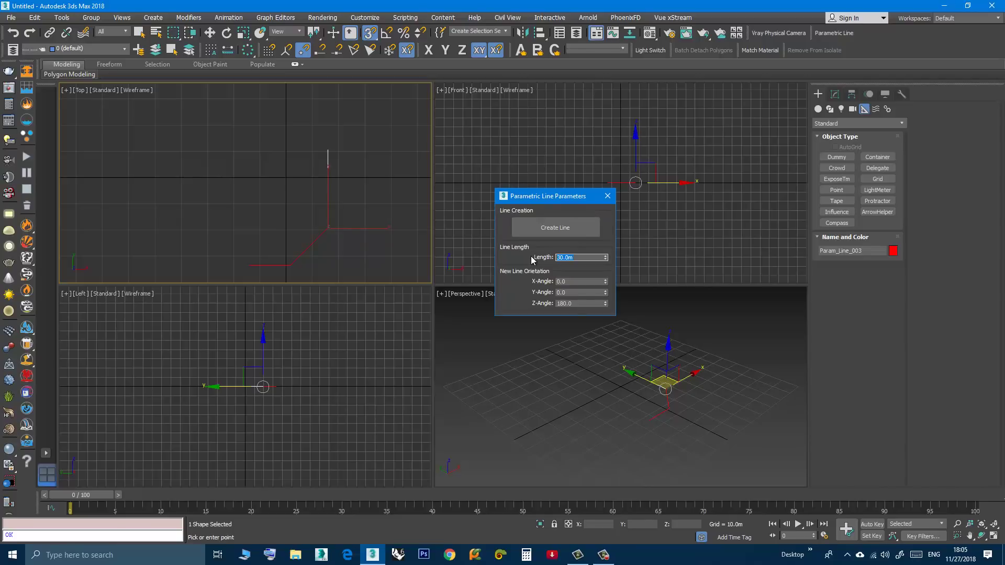
pyautogui.write('15')
pyautogui.press('Return')
pyautogui.click(319, 161)
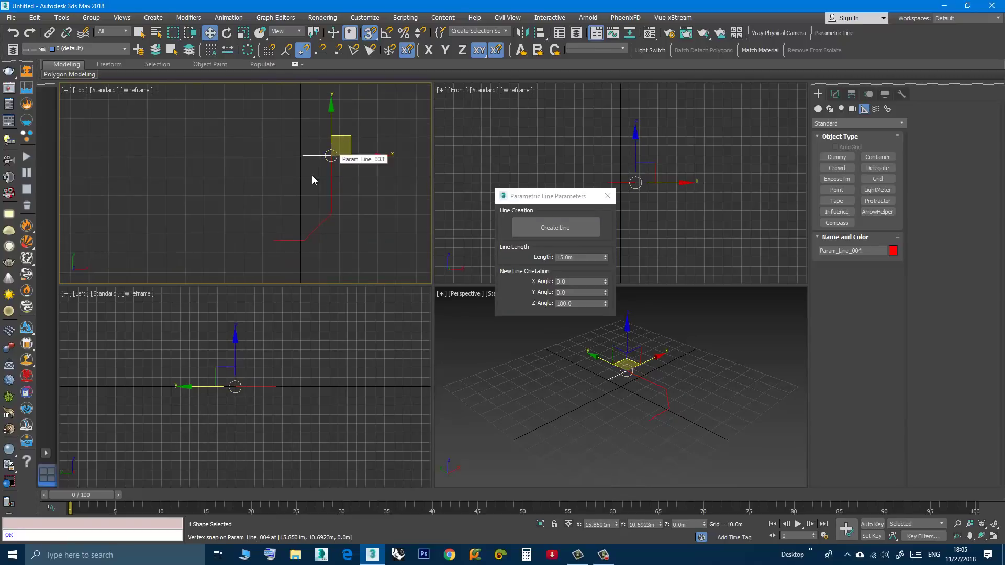
# Move the Parametric Line Parameters window aside and maximize the Perspective viewport, orbited around the line chain.
pyautogui.moveTo(310, 177); pyautogui.dragTo(328, 192, button='middle')
pyautogui.moveTo(556, 372); pyautogui.dragTo(553, 393, button='middle')
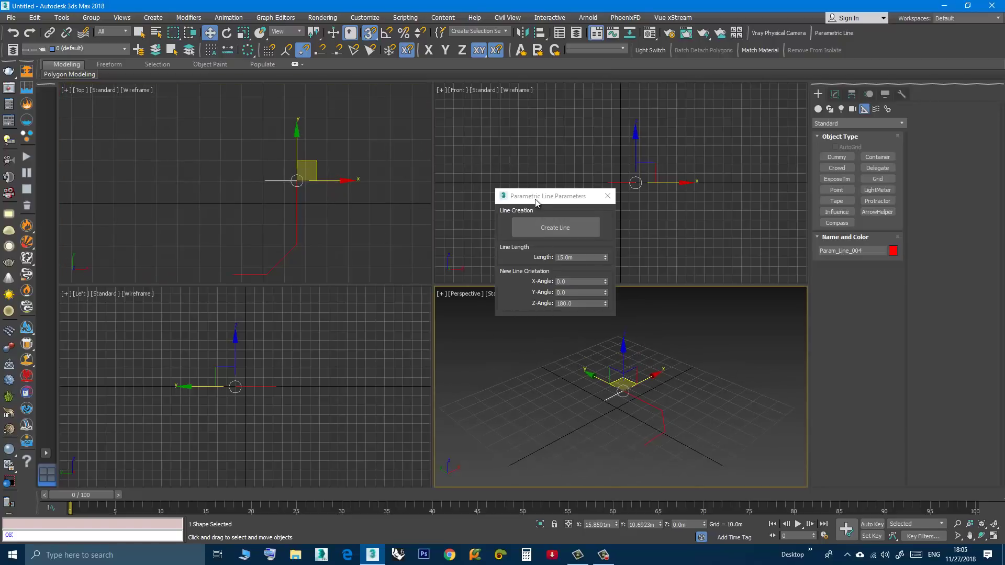
pyautogui.moveTo(534, 196); pyautogui.dragTo(427, 173)
pyautogui.moveTo(534, 363); pyautogui.dragTo(554, 366, button='middle')
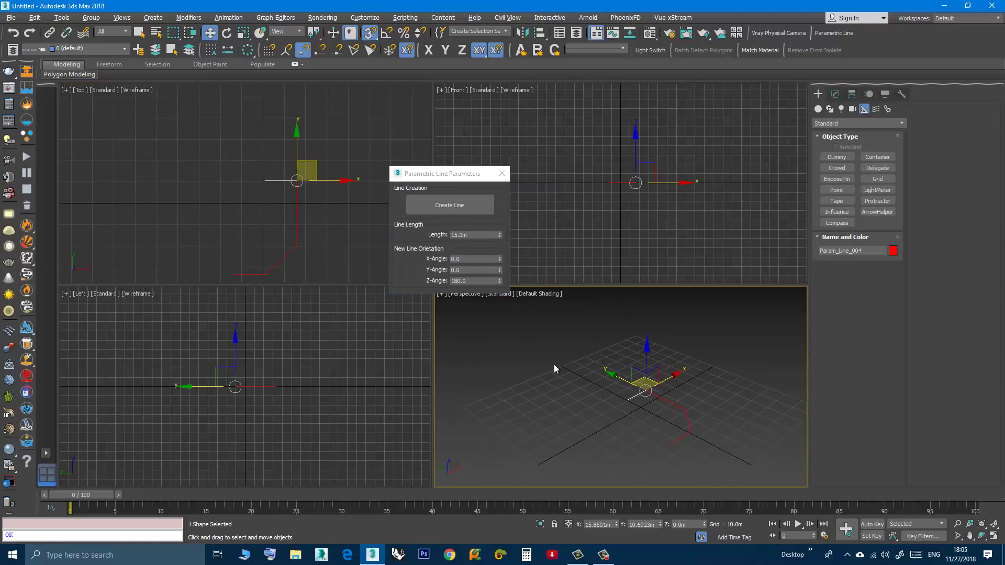
pyautogui.hotkey('alt', 'w')
pyautogui.keyDown('alt'); pyautogui.moveTo(505, 386); pyautogui.dragTo(547, 394, button='middle'); pyautogui.keyUp('alt')
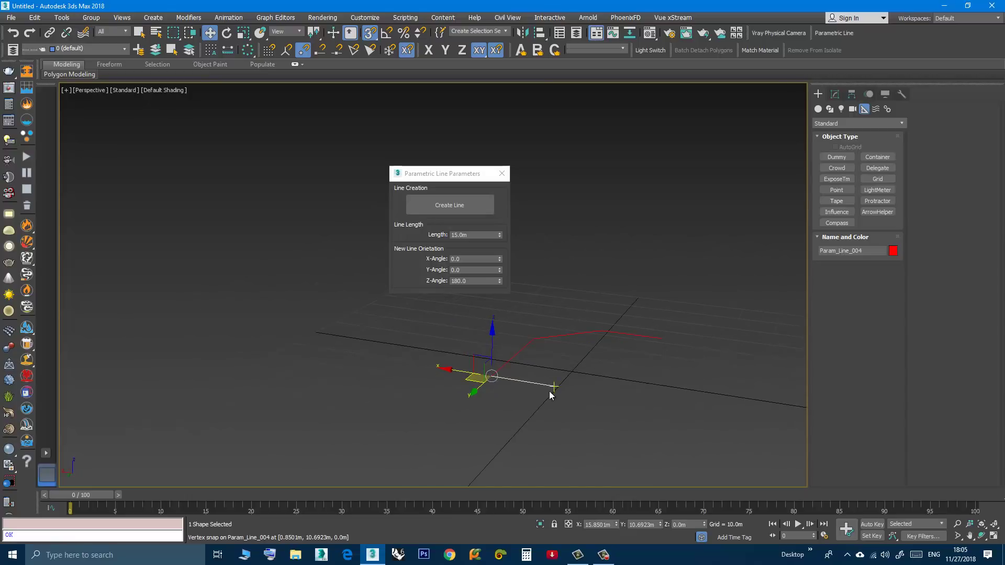
pyautogui.keyDown('alt'); pyautogui.moveTo(476, 369); pyautogui.dragTo(481, 384, button='middle'); pyautogui.keyUp('alt')
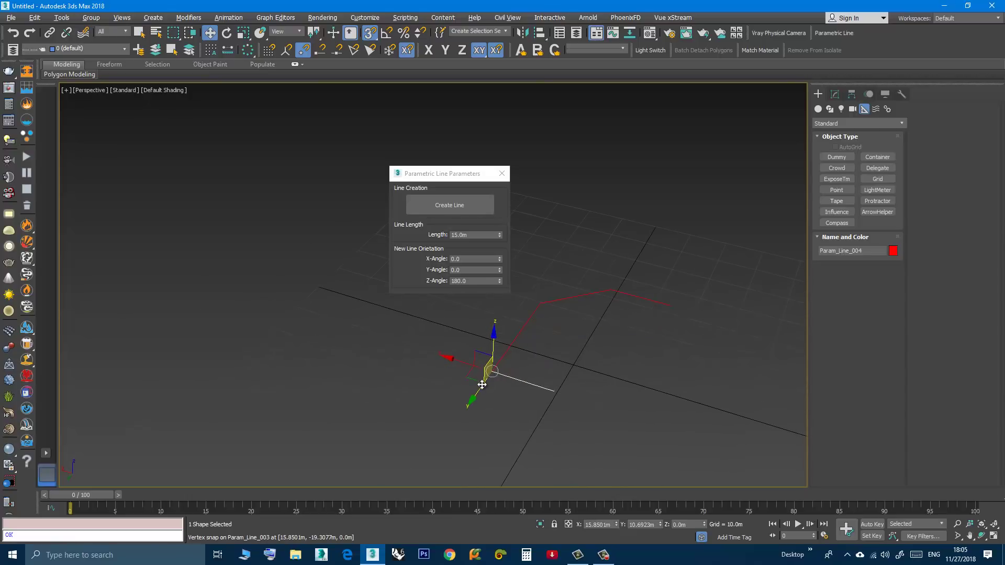
# Create a parametric line 40 m long with Y-Angle 45 and Z-Angle 0, starting at the free endpoint of the 15 m line.
pyautogui.rightClick(500, 281)
pyautogui.doubleClick(468, 270)
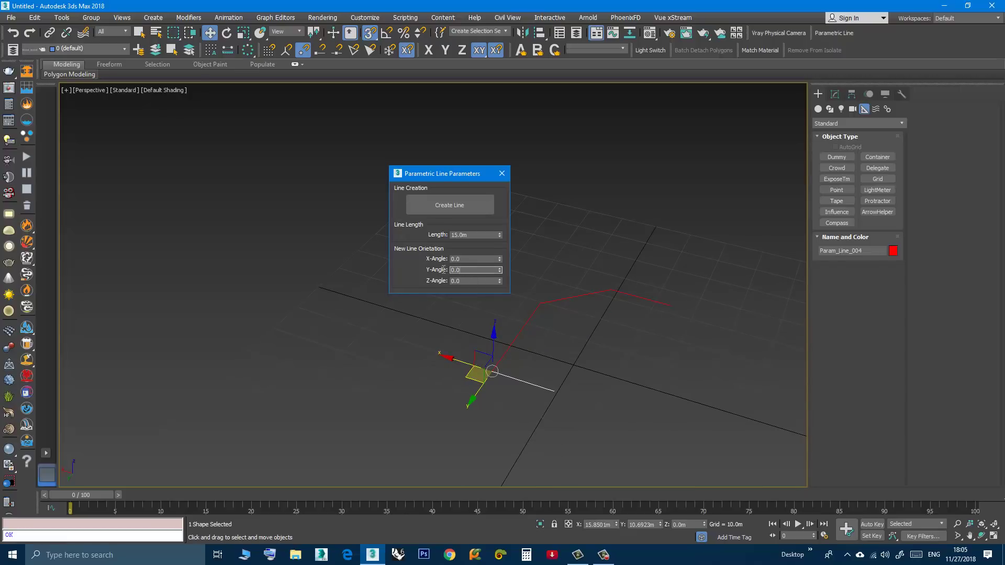
pyautogui.write('45')
pyautogui.click(419, 204)
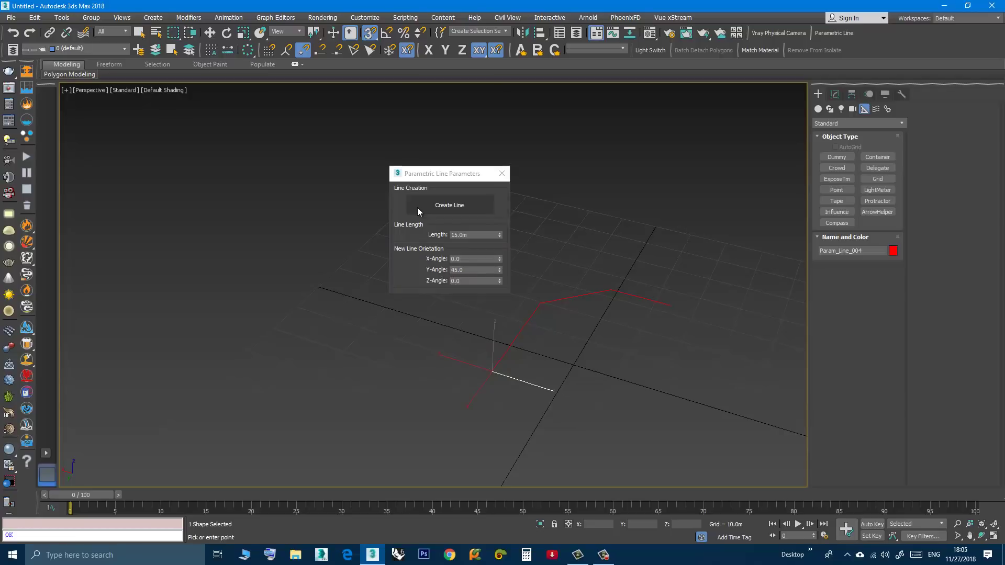
pyautogui.doubleClick(459, 235)
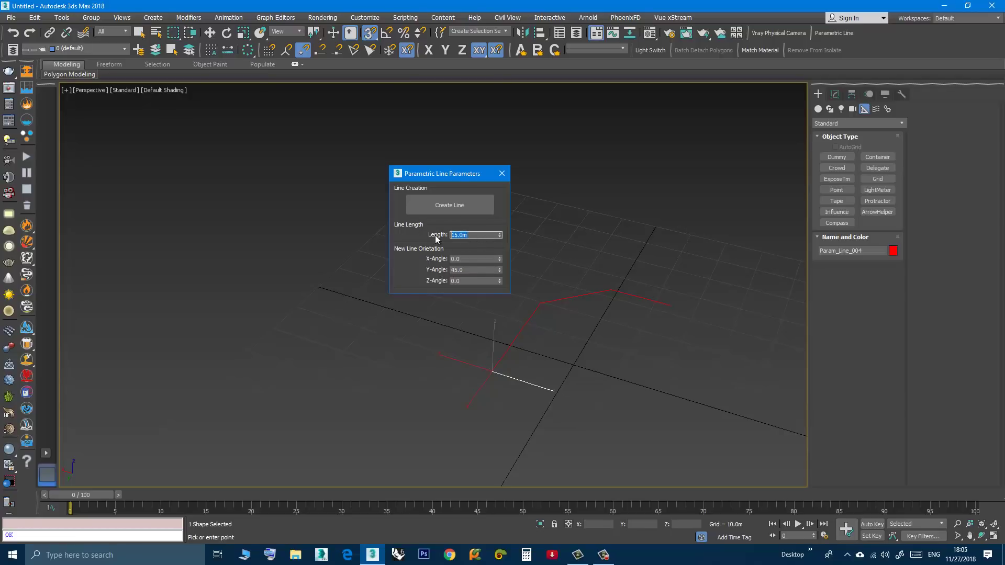
pyautogui.write('40')
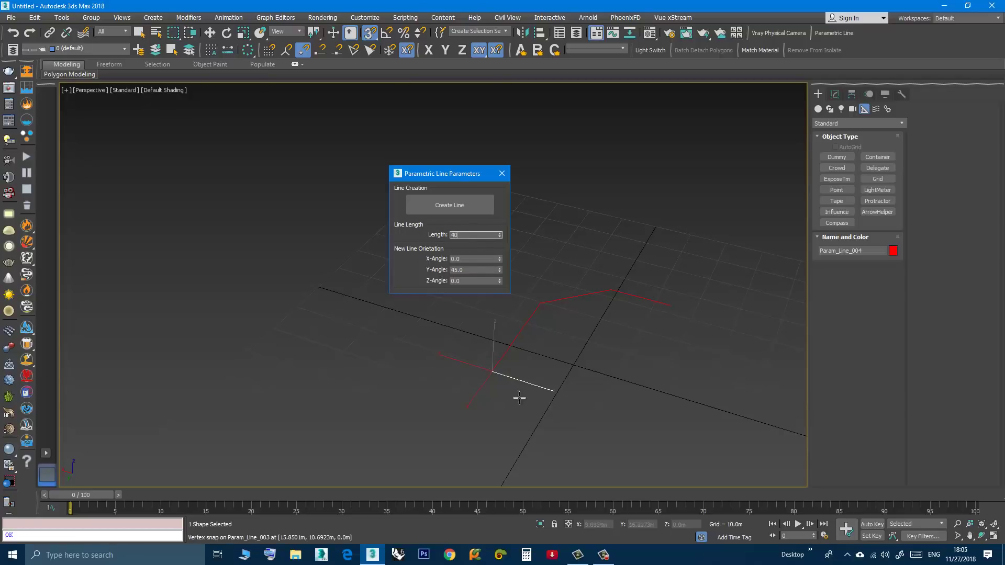
pyautogui.click(552, 392)
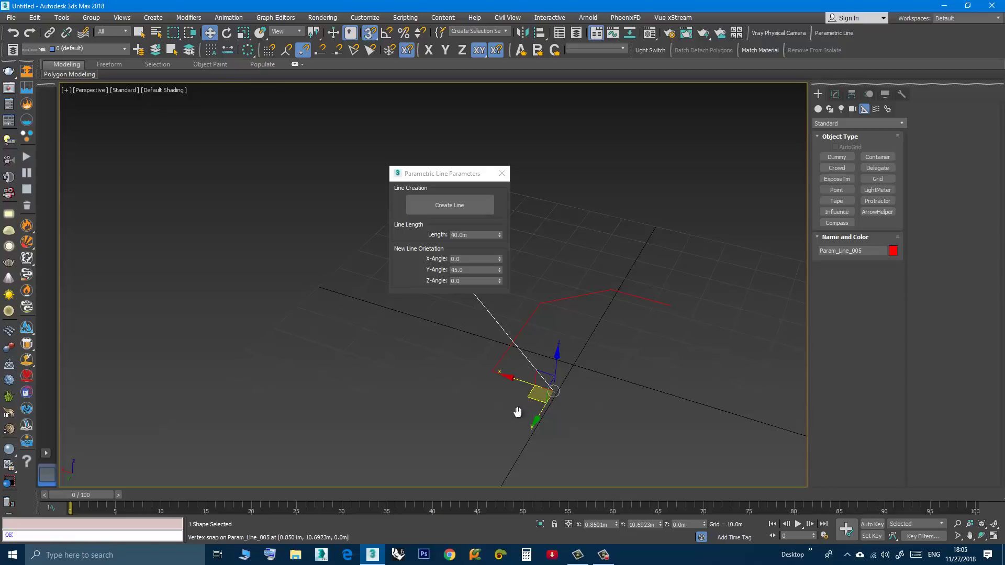
# Create another 40 m parametric line with a Y-Angle of 90, starting at the upper endpoint of the inclined line.
pyautogui.keyDown('alt'); pyautogui.moveTo(518, 406); pyautogui.dragTo(372, 400, button='middle'); pyautogui.keyUp('alt')
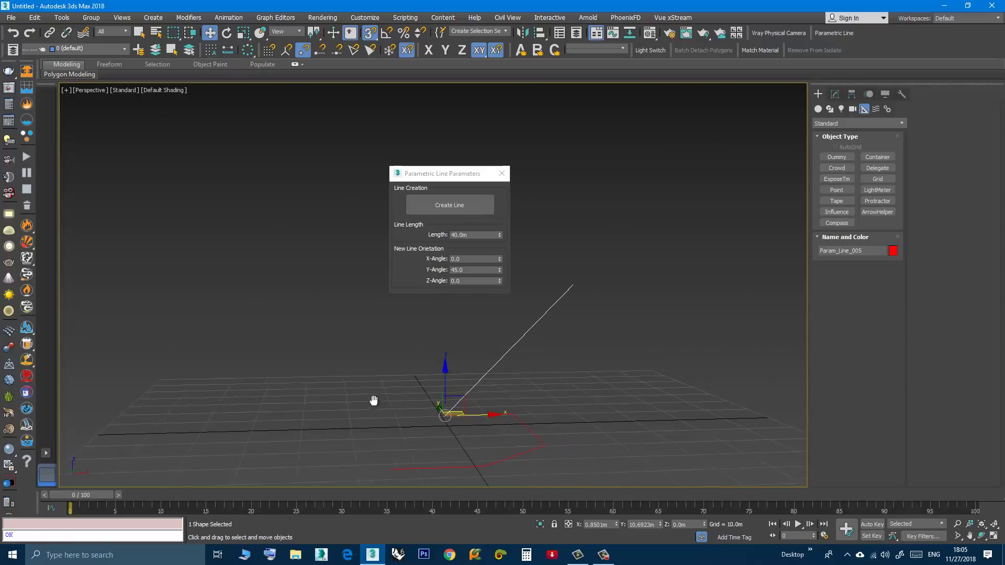
pyautogui.moveTo(520, 415)
pyautogui.keyDown('alt'); pyautogui.mouseDown(button='middle')
pyautogui.moveTo(401, 416)
pyautogui.moveTo(534, 413)
pyautogui.moveTo(519, 426)
pyautogui.mouseUp(button='middle'); pyautogui.keyUp('alt')
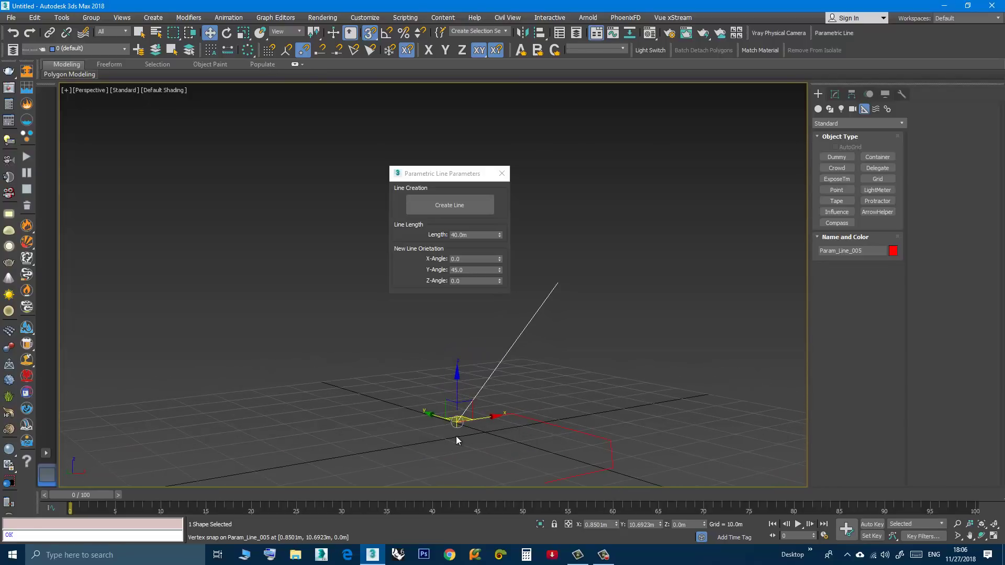
pyautogui.keyDown('alt'); pyautogui.moveTo(451, 426); pyautogui.dragTo(493, 440, button='middle'); pyautogui.keyUp('alt')
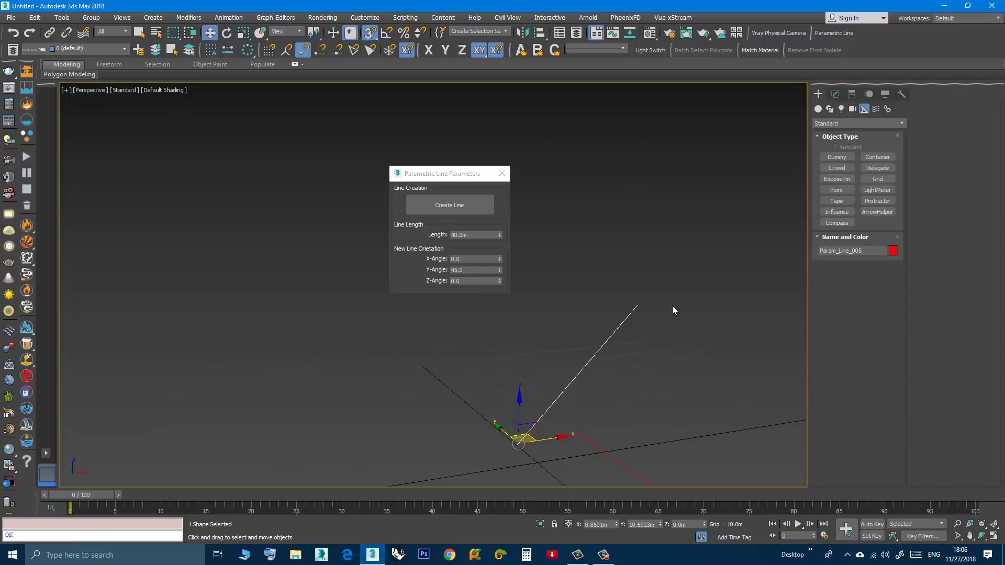
pyautogui.keyDown('alt'); pyautogui.moveTo(582, 340); pyautogui.dragTo(564, 297, button='middle'); pyautogui.keyUp('alt')
pyautogui.click(466, 270)
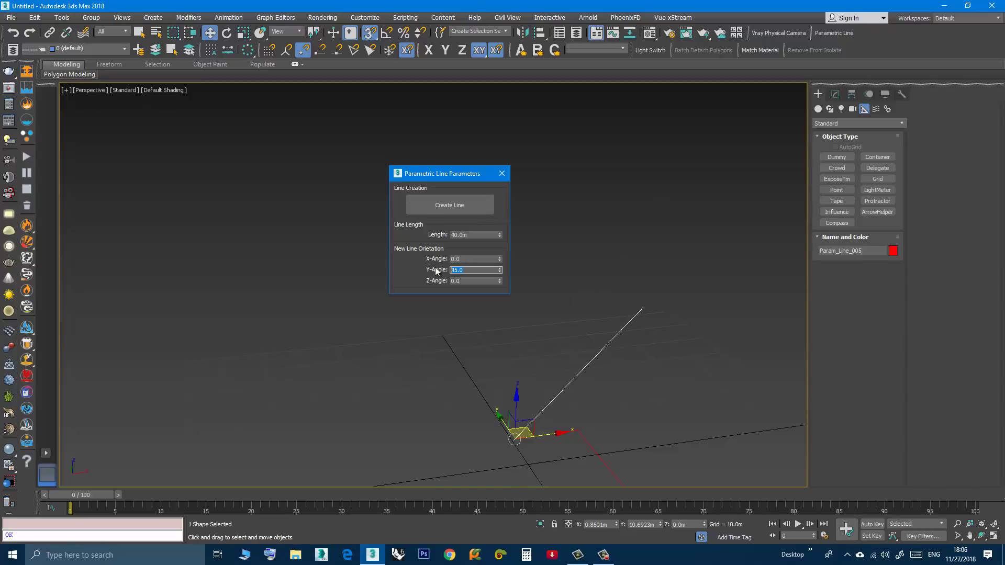
pyautogui.click(445, 210)
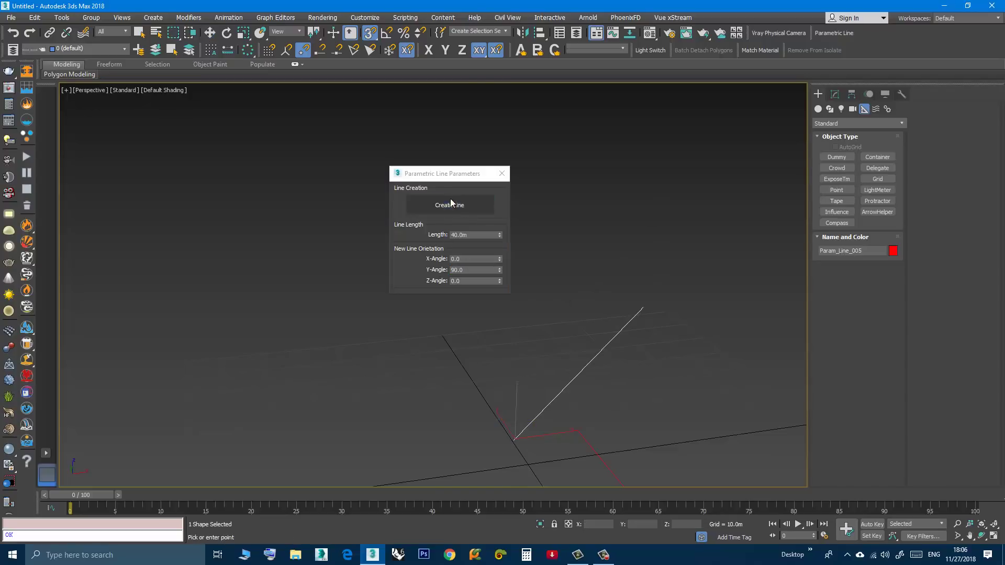
pyautogui.keyDown('alt'); pyautogui.moveTo(491, 306); pyautogui.dragTo(307, 399, button='middle'); pyautogui.keyUp('alt')
pyautogui.click(620, 346)
pyautogui.keyDown('alt'); pyautogui.moveTo(560, 374); pyautogui.dragTo(462, 337, button='middle'); pyautogui.keyUp('alt')
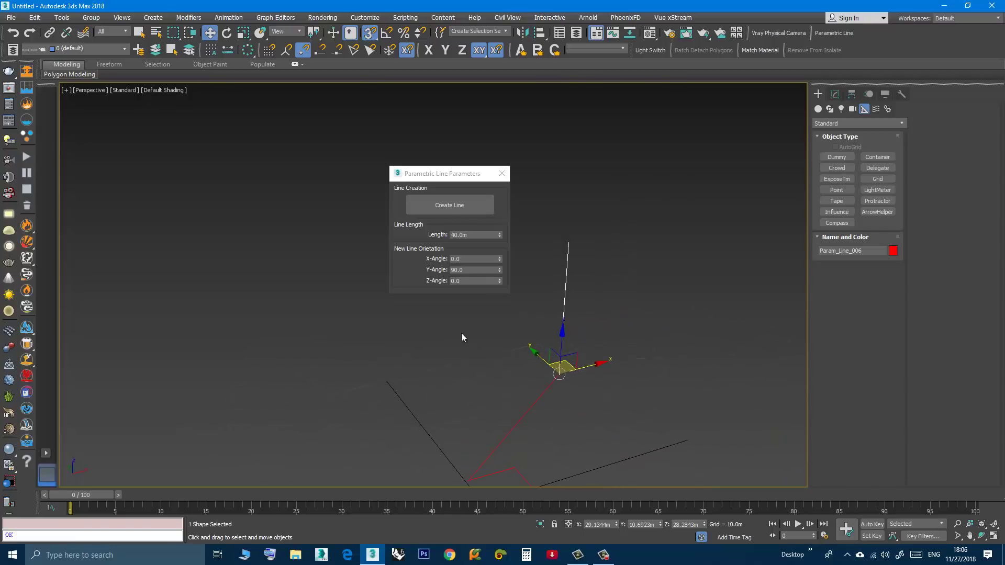
# Reset the Y-Angle to 0 and create a 40 m parametric line starting at the vertical line's upper endpoint.
pyautogui.rightClick(500, 271)
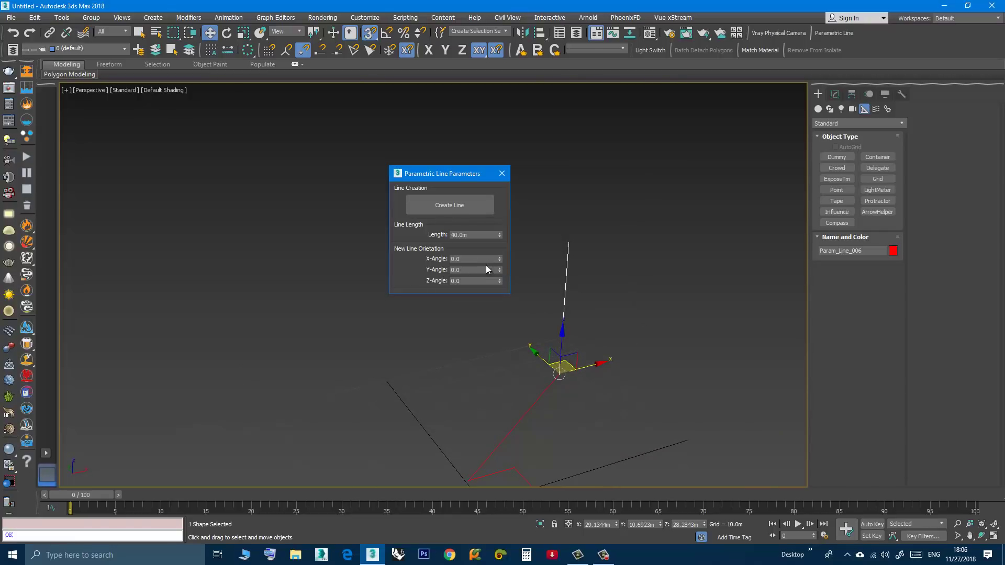
pyautogui.click(455, 205)
pyautogui.click(568, 242)
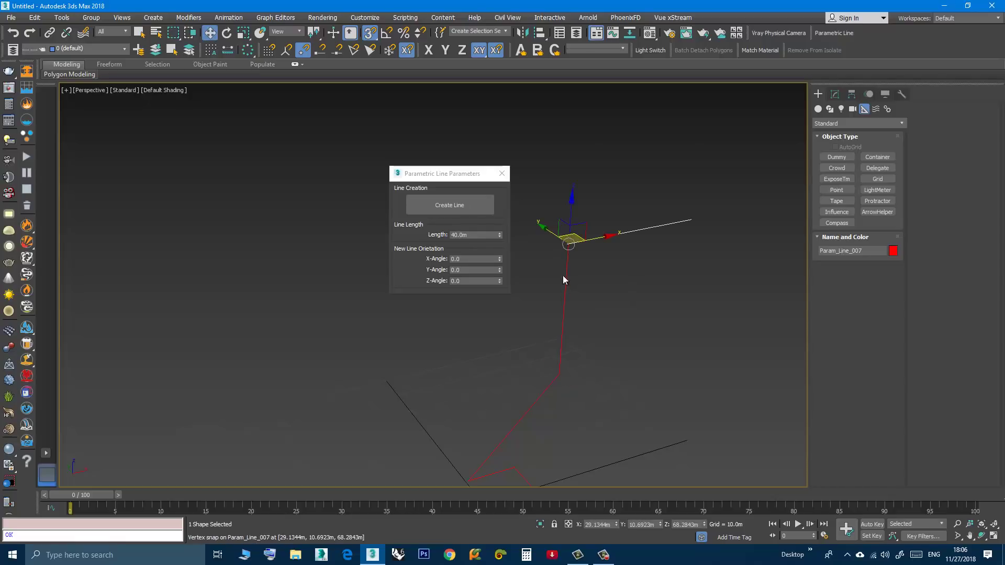
# Create a 40 m parametric line with a Y-Angle of -90, starting at the free endpoint of the horizontal upper line.
pyautogui.keyDown('alt'); pyautogui.moveTo(575, 365); pyautogui.dragTo(394, 364, button='middle'); pyautogui.keyUp('alt')
pyautogui.keyDown('alt'); pyautogui.moveTo(598, 365); pyautogui.dragTo(538, 372, button='middle'); pyautogui.keyUp('alt')
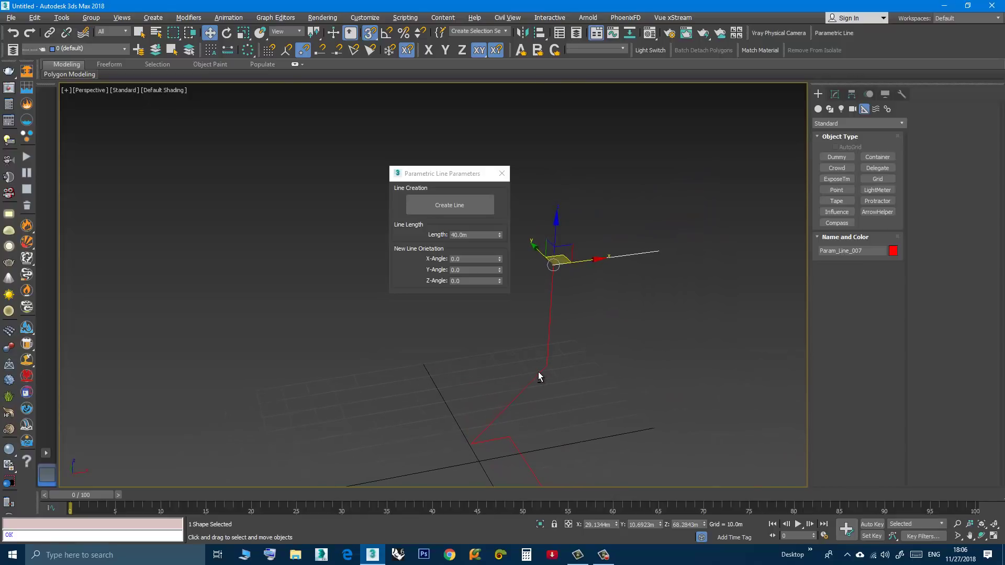
pyautogui.click(468, 273)
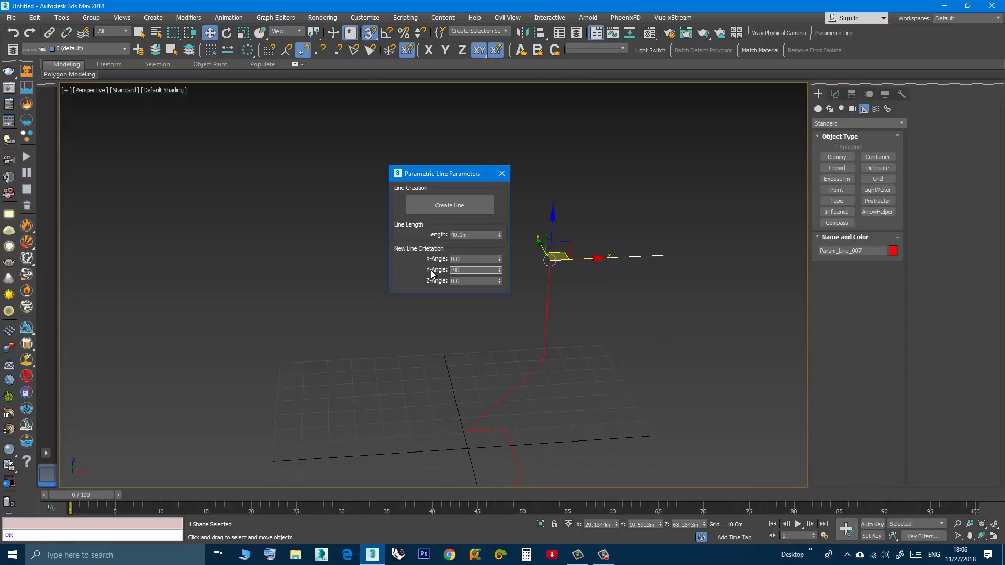
pyautogui.click(453, 207)
pyautogui.click(662, 257)
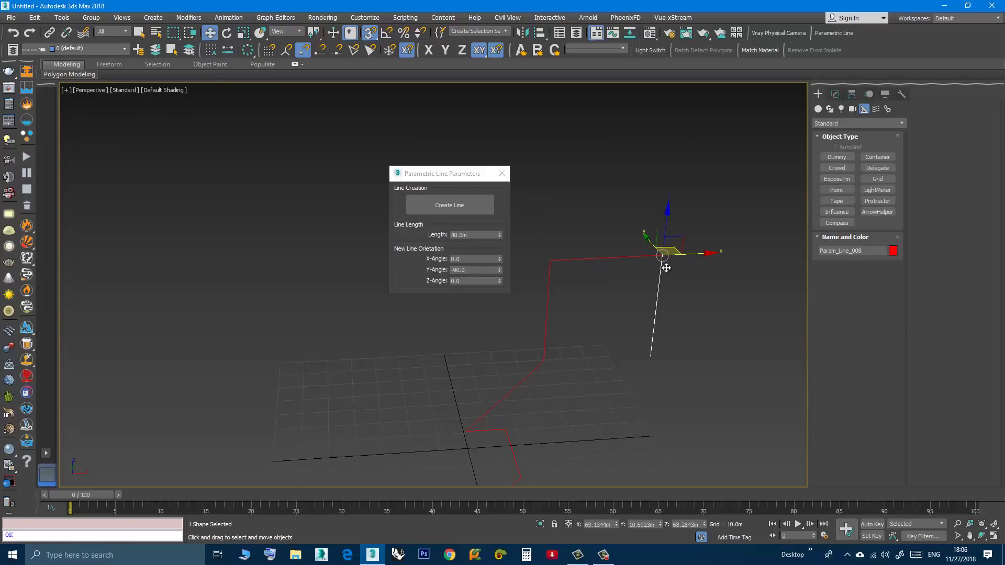
pyautogui.keyDown('alt'); pyautogui.moveTo(635, 360); pyautogui.dragTo(630, 339, button='middle'); pyautogui.keyUp('alt')
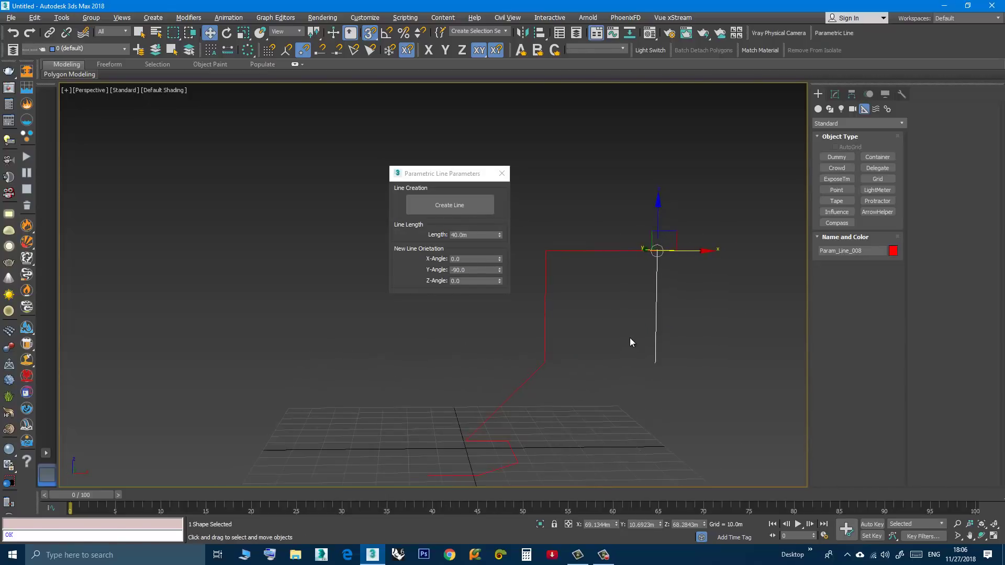
# Set the length of the selected downward line to 70 m.
pyautogui.click(480, 237)
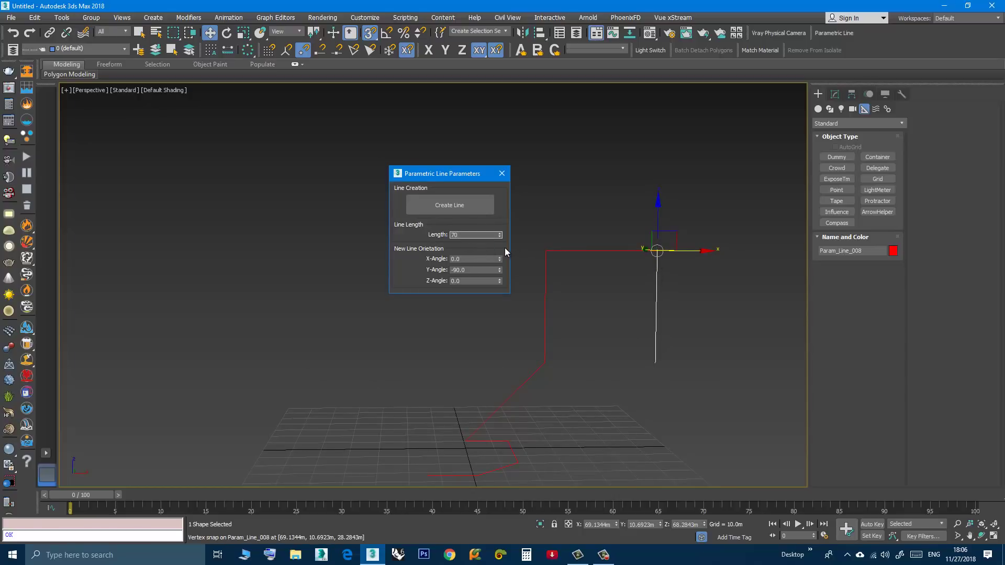
pyautogui.press('Return')
pyautogui.moveTo(612, 426); pyautogui.dragTo(540, 419, button='middle')
pyautogui.moveTo(413, 173); pyautogui.dragTo(328, 167)
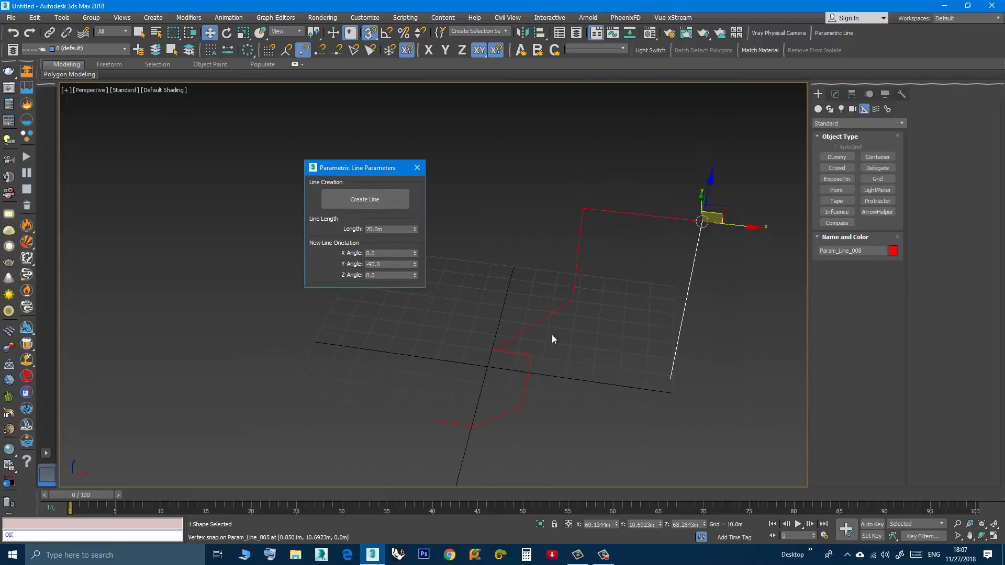
pyautogui.keyDown('alt'); pyautogui.moveTo(552, 336); pyautogui.dragTo(556, 364, button='middle'); pyautogui.keyUp('alt')
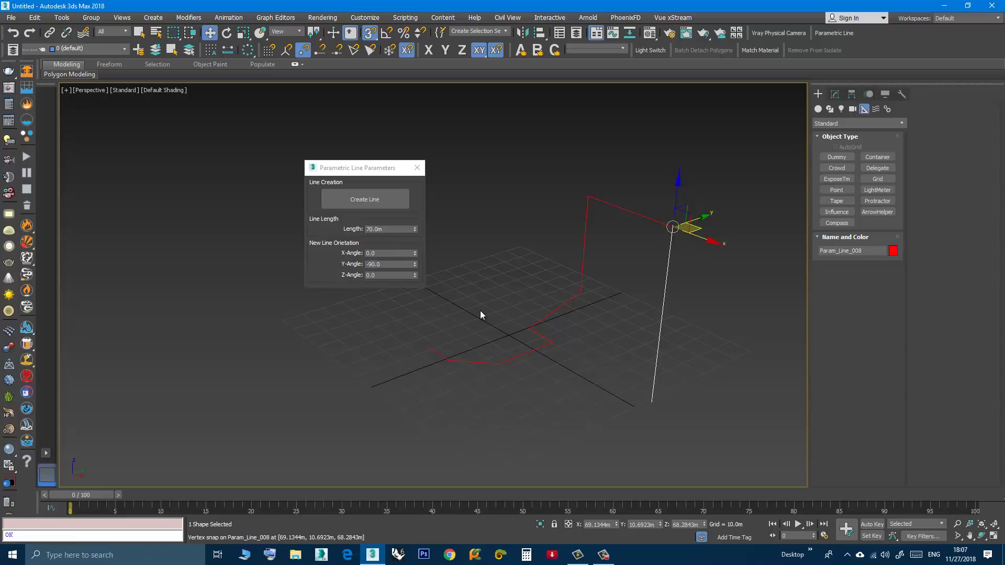
# Rotate the selected downward line by a 45-degree offset about the world X axis using the Rotate Transform Type-In.
pyautogui.moveTo(480, 310); pyautogui.dragTo(487, 306, button='middle')
pyautogui.moveTo(338, 169); pyautogui.dragTo(344, 125)
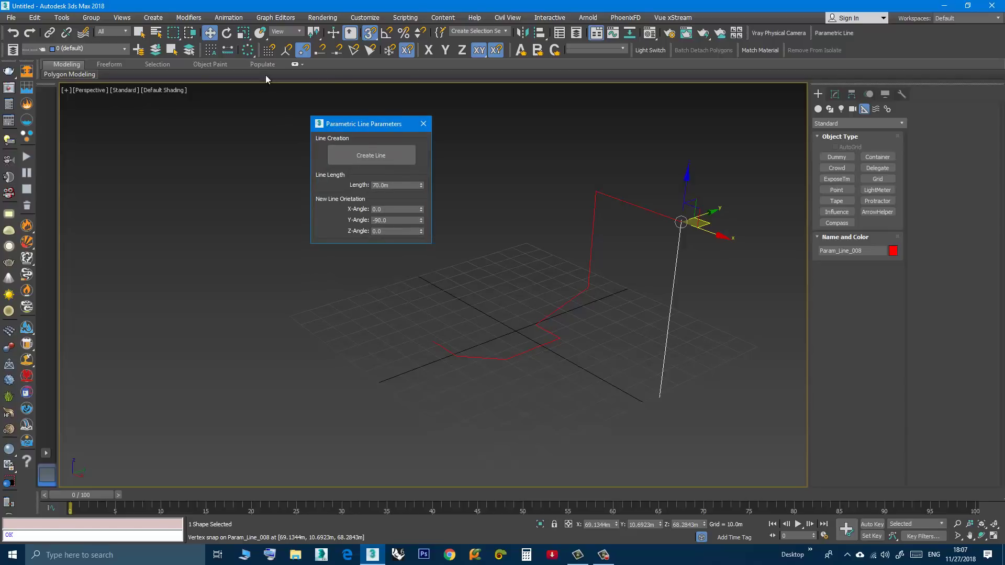
pyautogui.rightClick(226, 34)
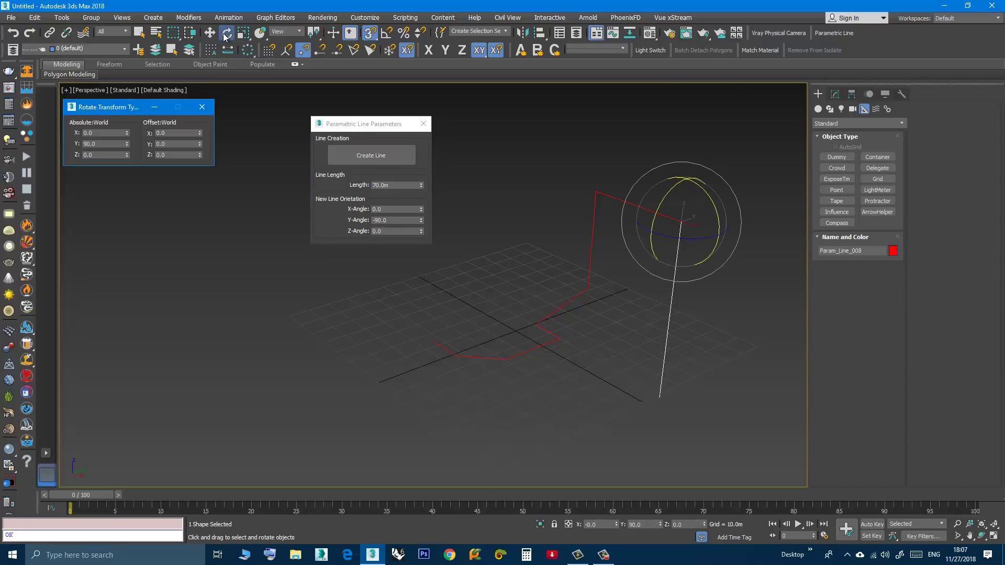
pyautogui.moveTo(111, 108); pyautogui.dragTo(369, 292)
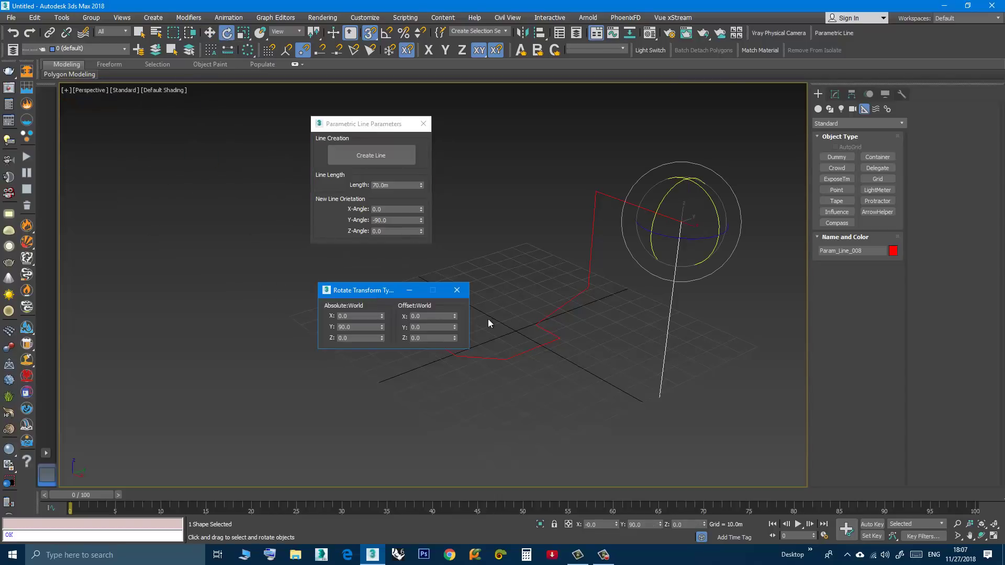
pyautogui.moveTo(489, 321); pyautogui.dragTo(526, 261, button='middle')
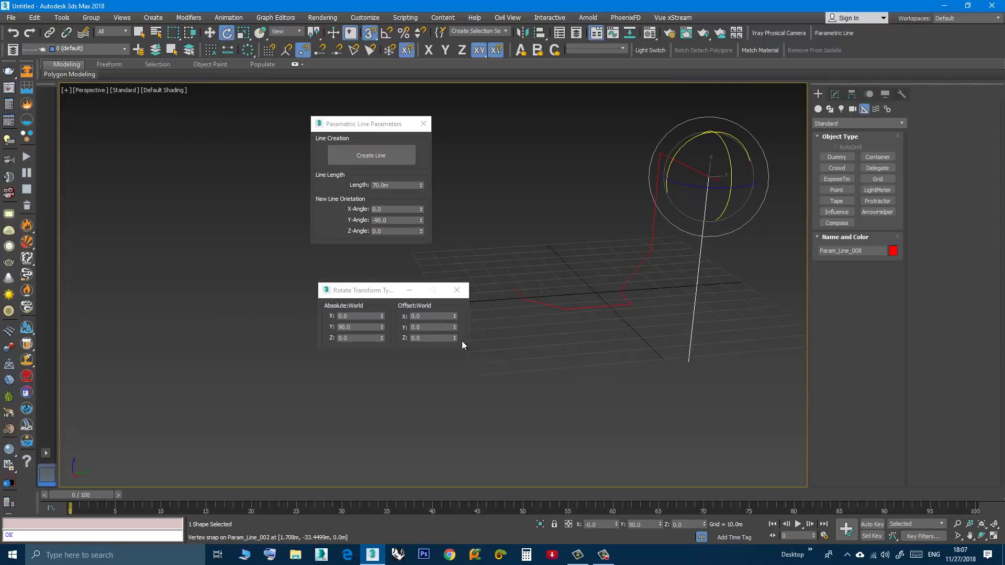
pyautogui.moveTo(454, 316); pyautogui.dragTo(454, 197)
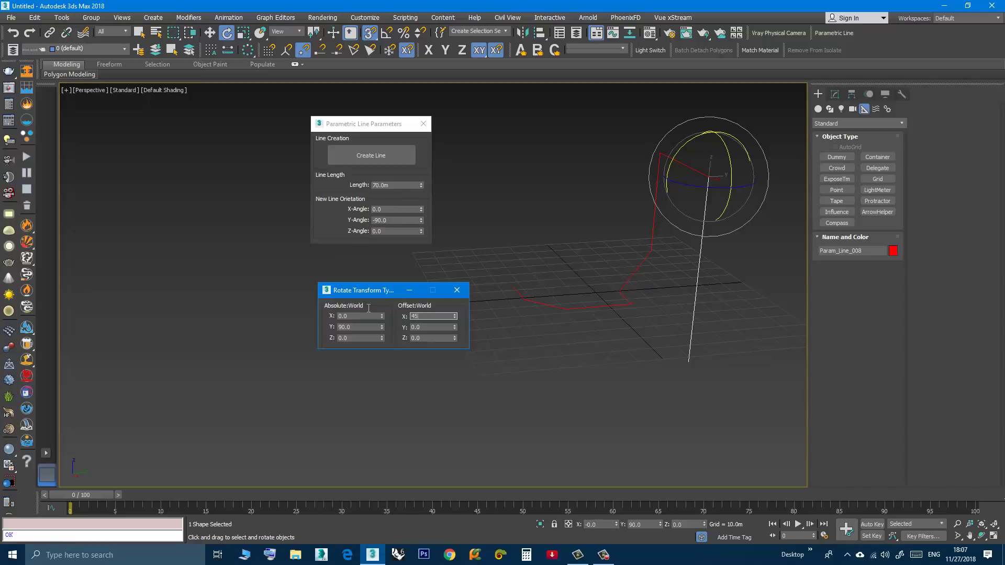
pyautogui.press('Return')
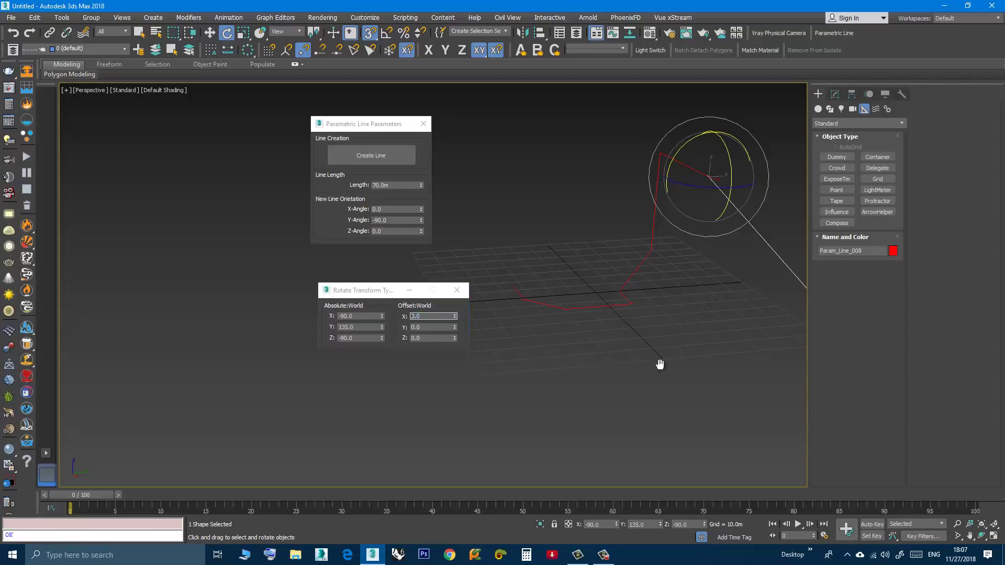
pyautogui.keyDown('alt'); pyautogui.moveTo(657, 363); pyautogui.dragTo(380, 408, button='middle'); pyautogui.keyUp('alt')
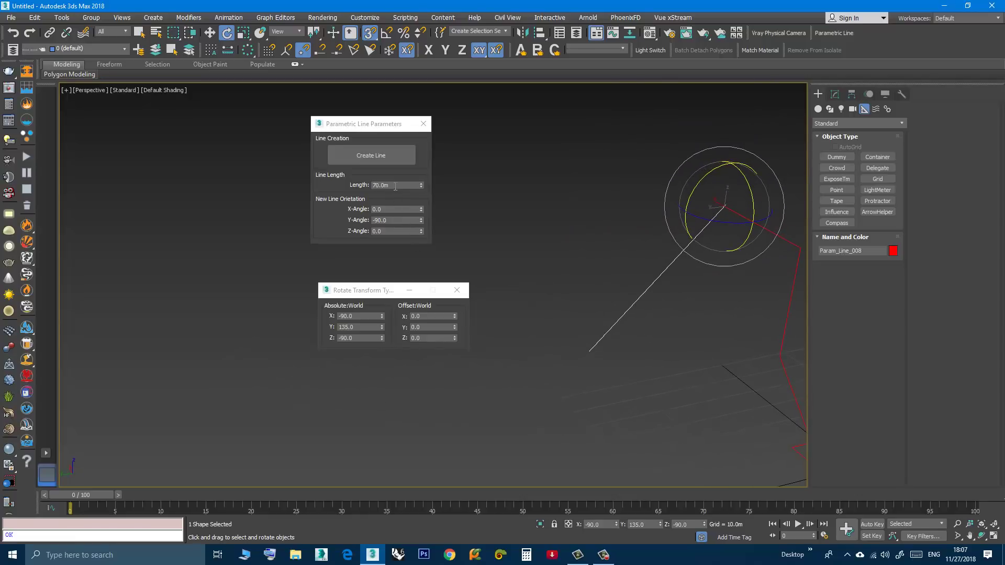
# Set the rotated line's length to 50 m, then try adjusting it interactively and cancel that change.
pyautogui.moveTo(395, 187); pyautogui.dragTo(347, 183)
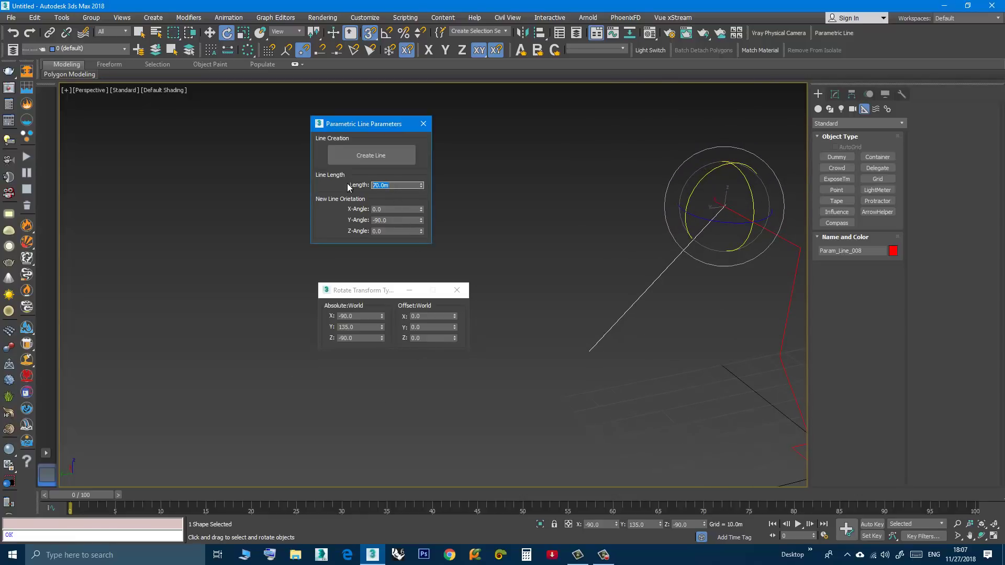
pyautogui.write('5')
pyautogui.keyDown('alt'); pyautogui.moveTo(628, 321); pyautogui.dragTo(592, 306, button='middle'); pyautogui.keyUp('alt')
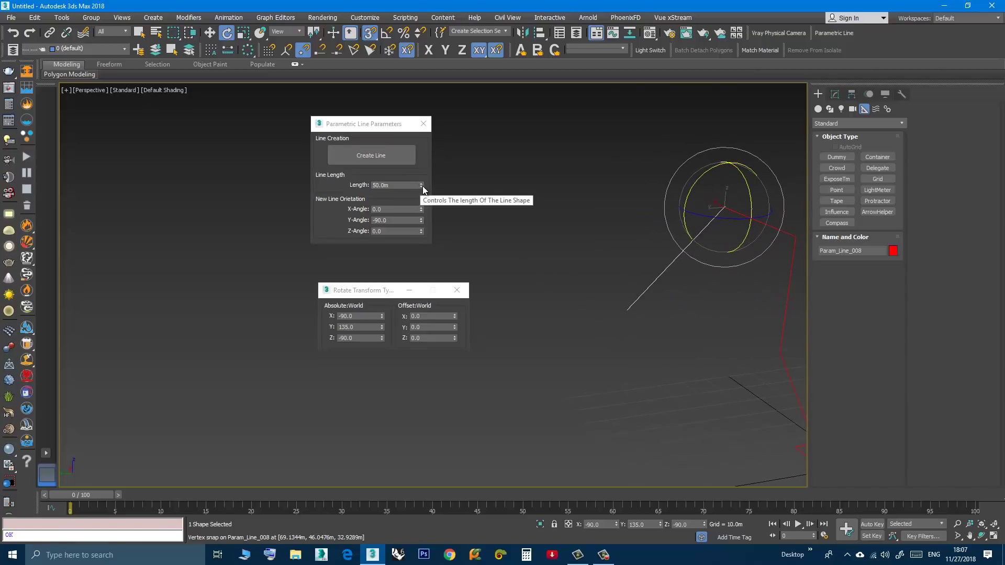
pyautogui.moveTo(421, 186); pyautogui.dragTo(441, 262)
pyautogui.rightClick(440, 261)
# Examine the rotated line and the whole line chain from several sides in the Perspective view.
pyautogui.keyDown('alt'); pyautogui.moveTo(580, 356); pyautogui.dragTo(603, 386, button='middle'); pyautogui.keyUp('alt')
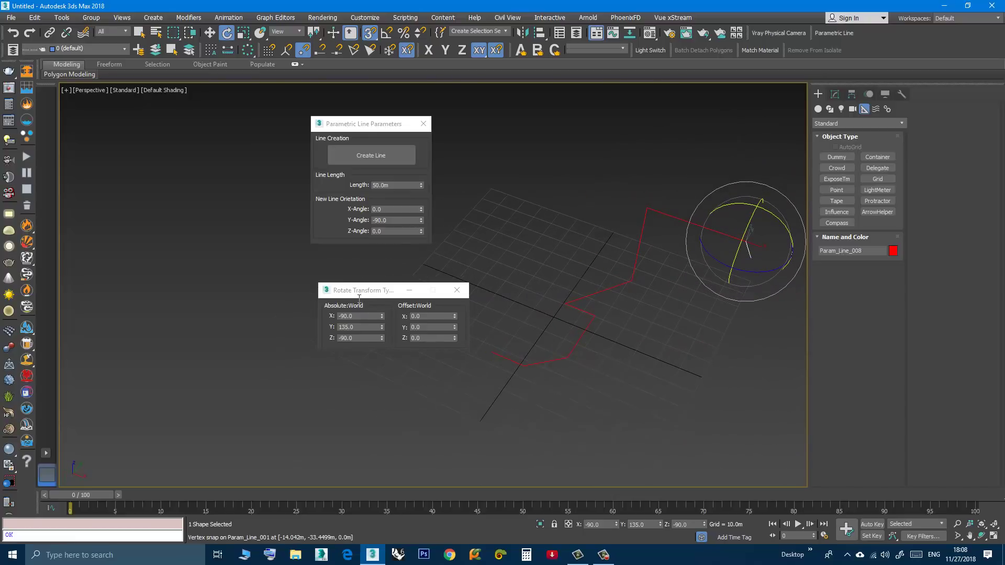
pyautogui.moveTo(358, 298); pyautogui.dragTo(231, 275)
pyautogui.moveTo(583, 377); pyautogui.dragTo(402, 381, button='middle')
pyautogui.moveTo(637, 350)
pyautogui.keyDown('alt'); pyautogui.mouseDown(button='middle')
pyautogui.moveTo(408, 359)
pyautogui.moveTo(612, 365)
pyautogui.moveTo(560, 381)
pyautogui.moveTo(487, 373)
pyautogui.moveTo(758, 379)
pyautogui.moveTo(641, 353)
pyautogui.moveTo(653, 355)
pyautogui.mouseUp(button='middle'); pyautogui.keyUp('alt')
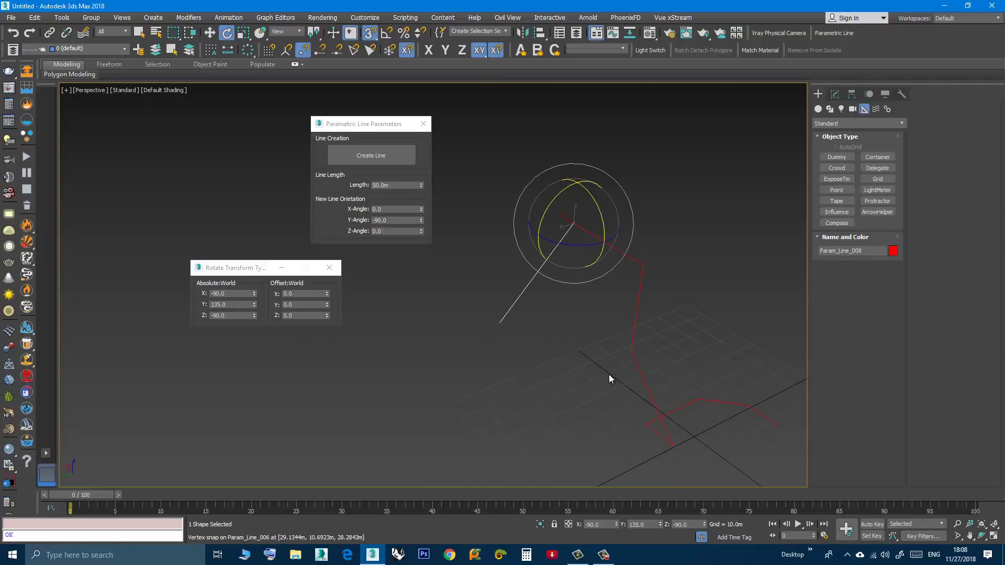
pyautogui.keyDown('alt'); pyautogui.moveTo(608, 375); pyautogui.dragTo(596, 297, button='middle'); pyautogui.keyUp('alt')
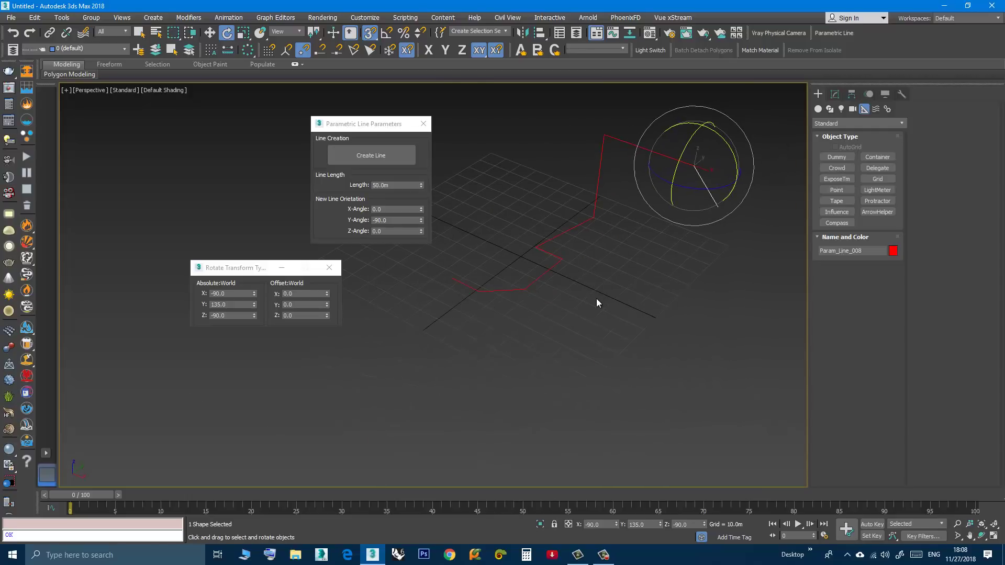
pyautogui.moveTo(494, 312); pyautogui.dragTo(553, 348, button='middle')
pyautogui.scroll(3, 523, 344)
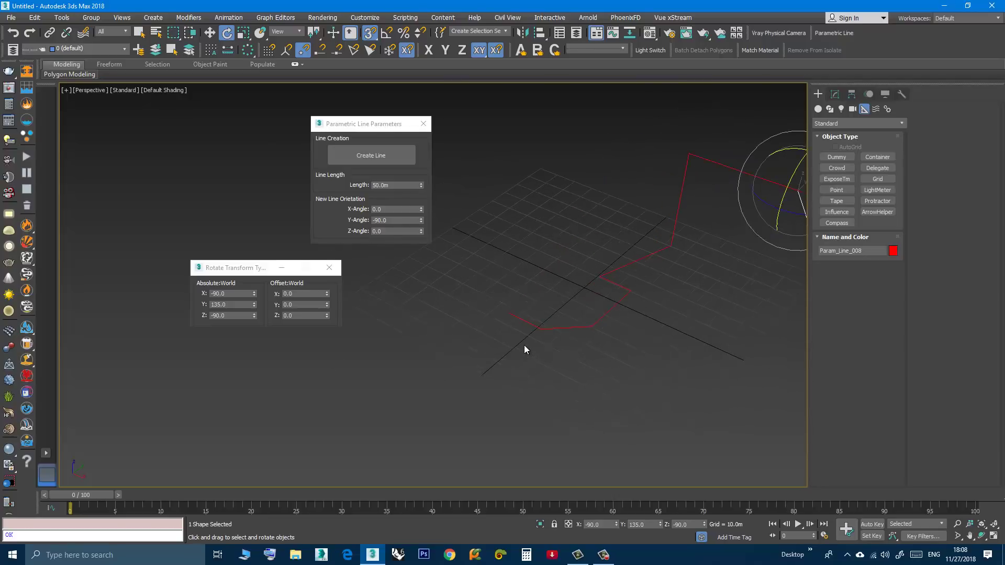
# Select the first line of the chain and close the Transform Type-In window, moving the line parameters window aside.
pyautogui.press('q')
pyautogui.click(530, 322)
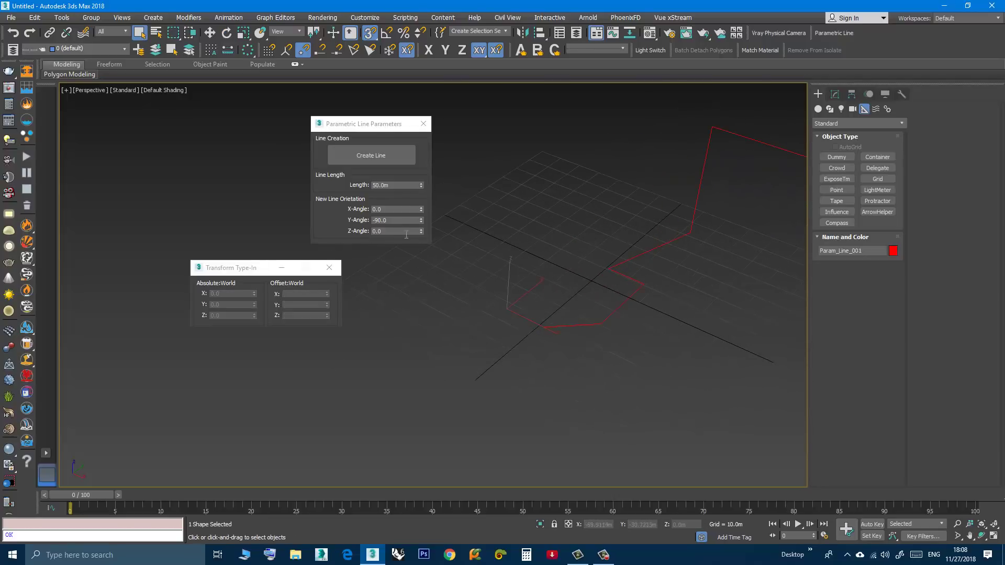
pyautogui.moveTo(359, 125); pyautogui.dragTo(278, 125)
pyautogui.click(330, 268)
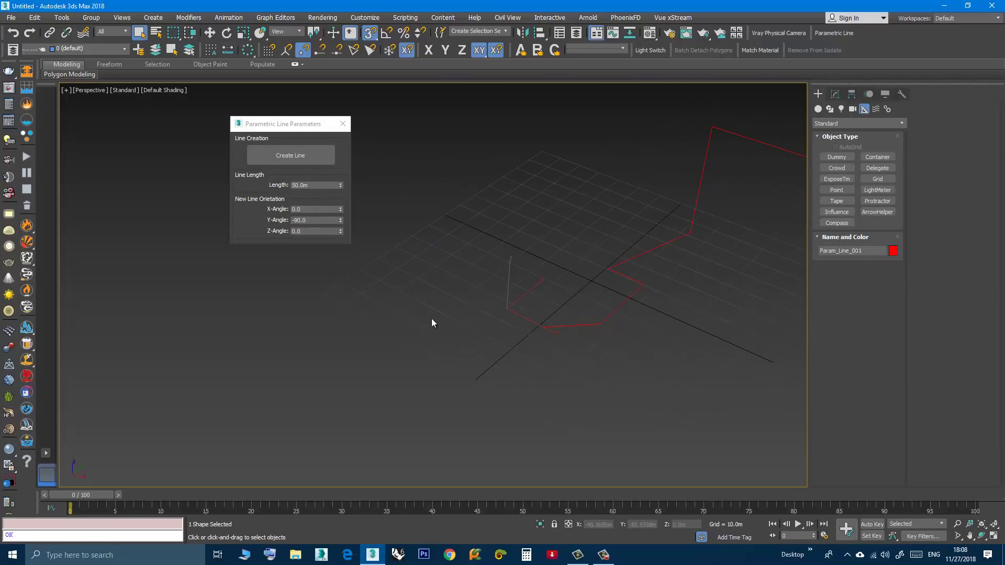
# Select the inclined 40 m line with the Move tool and switch the reference coordinate system to Local.
pyautogui.moveTo(484, 356); pyautogui.dragTo(570, 413, button='middle')
pyautogui.keyDown('alt'); pyautogui.moveTo(490, 367); pyautogui.dragTo(535, 335, button='middle'); pyautogui.keyUp('alt')
pyautogui.click(210, 33)
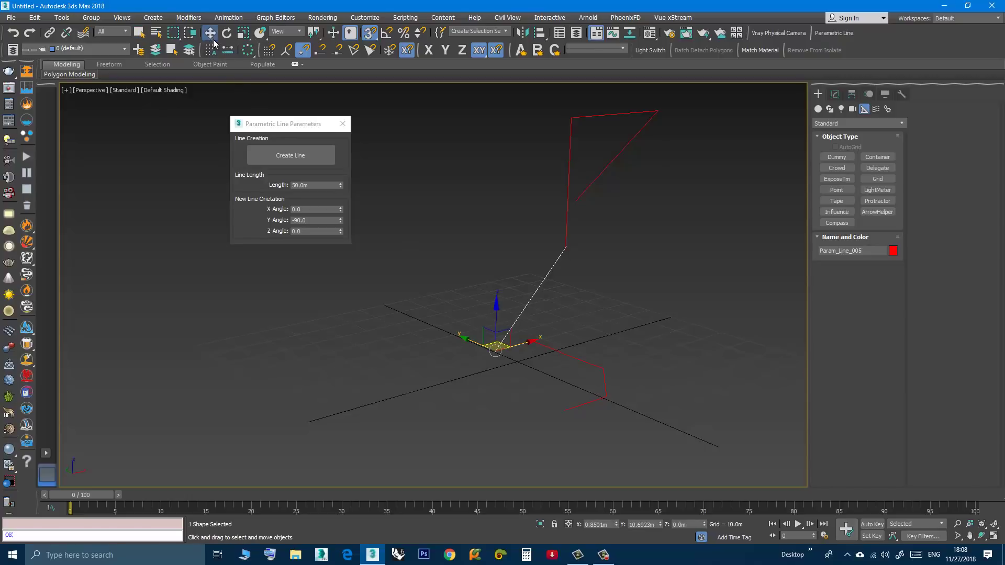
pyautogui.moveTo(263, 127); pyautogui.dragTo(175, 136)
pyautogui.keyDown('alt'); pyautogui.moveTo(461, 296); pyautogui.dragTo(460, 300, button='middle'); pyautogui.keyUp('alt')
pyautogui.click(286, 31)
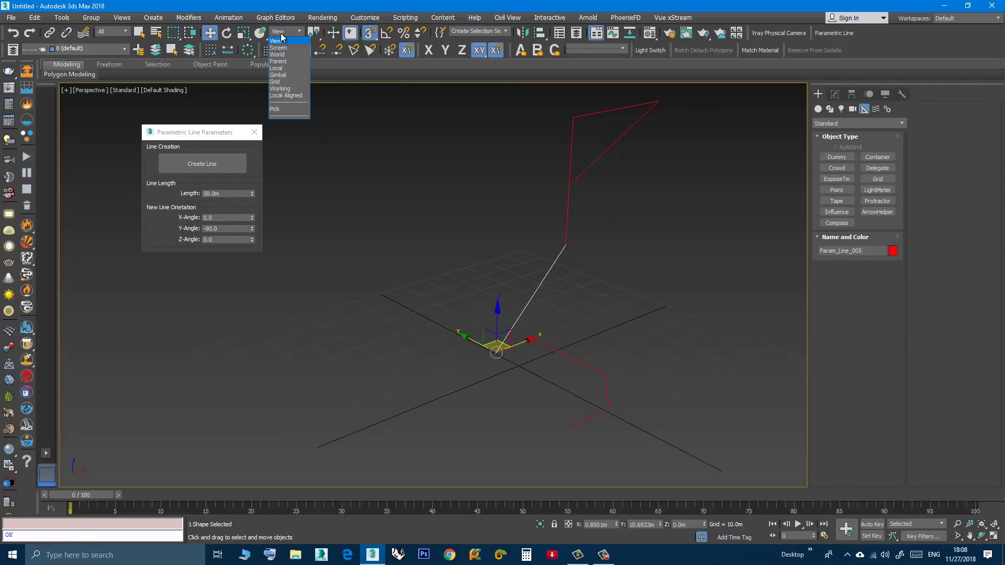
pyautogui.click(288, 71)
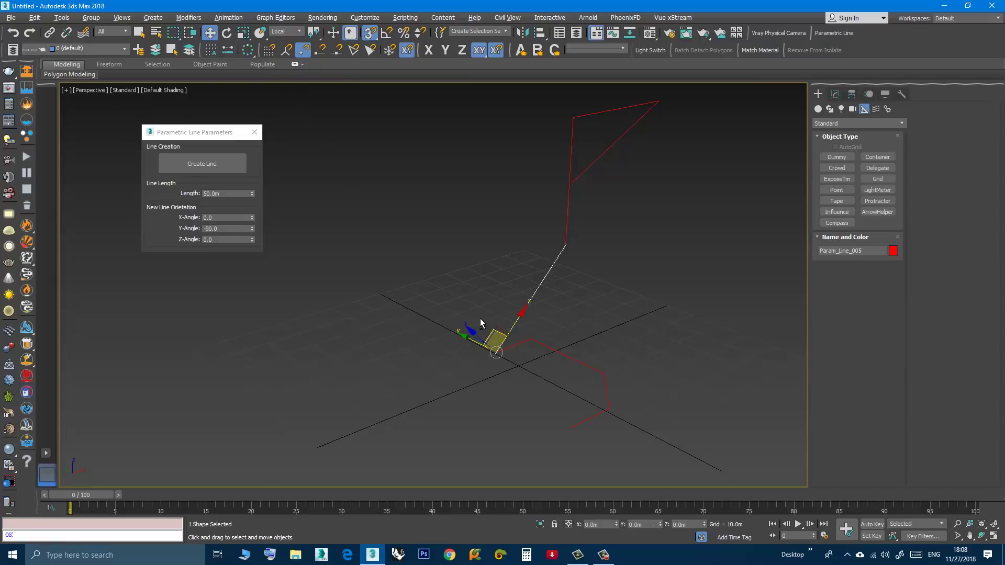
# Turn off snapping and clone the inclined line along its local Z axis as five separate copies.
pyautogui.moveTo(481, 318)
pyautogui.keyDown('alt'); pyautogui.mouseDown(button='middle')
pyautogui.moveTo(501, 297)
pyautogui.moveTo(564, 299)
pyautogui.moveTo(445, 312)
pyautogui.moveTo(473, 307)
pyautogui.mouseUp(button='middle'); pyautogui.keyUp('alt')
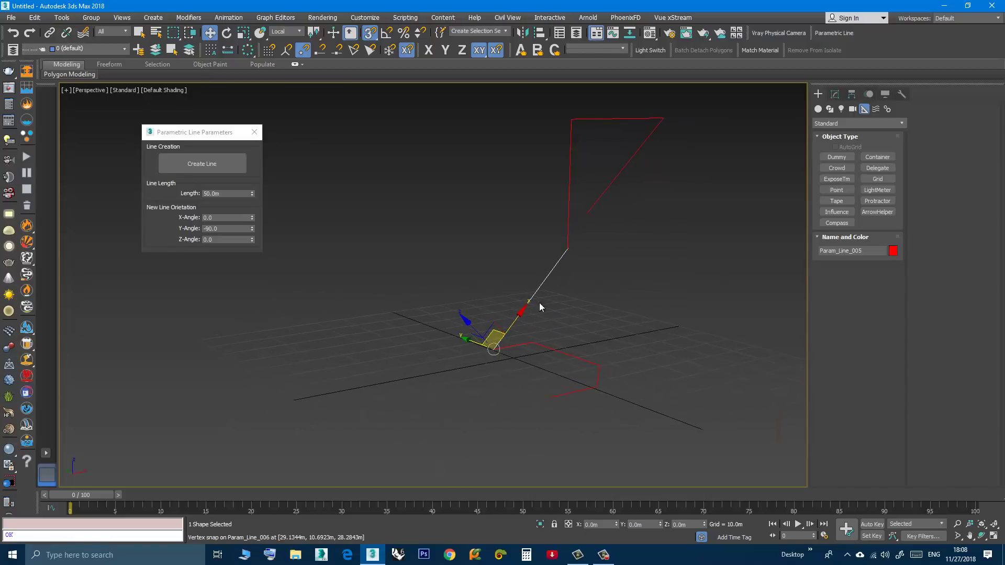
pyautogui.keyDown('alt'); pyautogui.moveTo(499, 367); pyautogui.dragTo(444, 365, button='middle'); pyautogui.keyUp('alt')
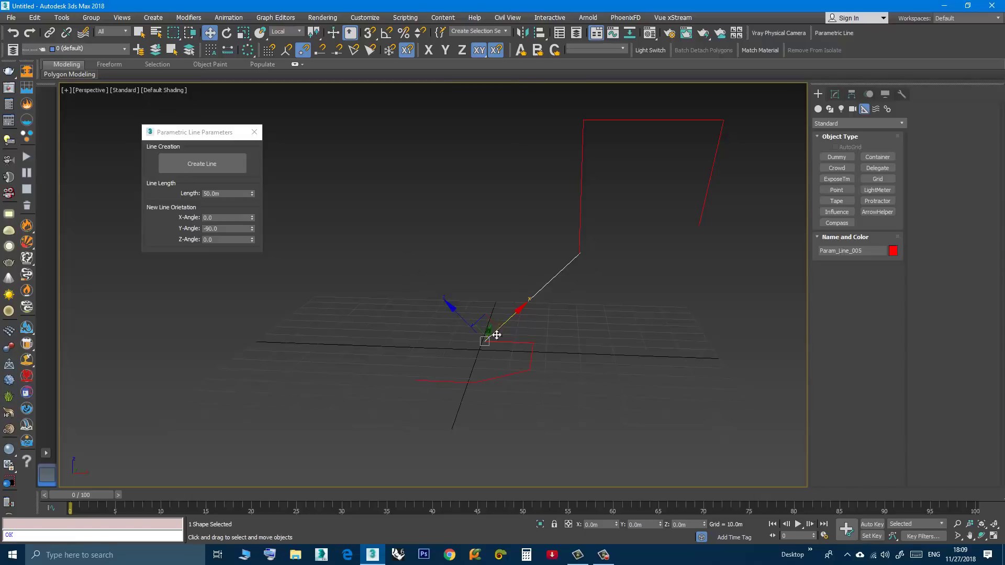
pyautogui.click(459, 318)
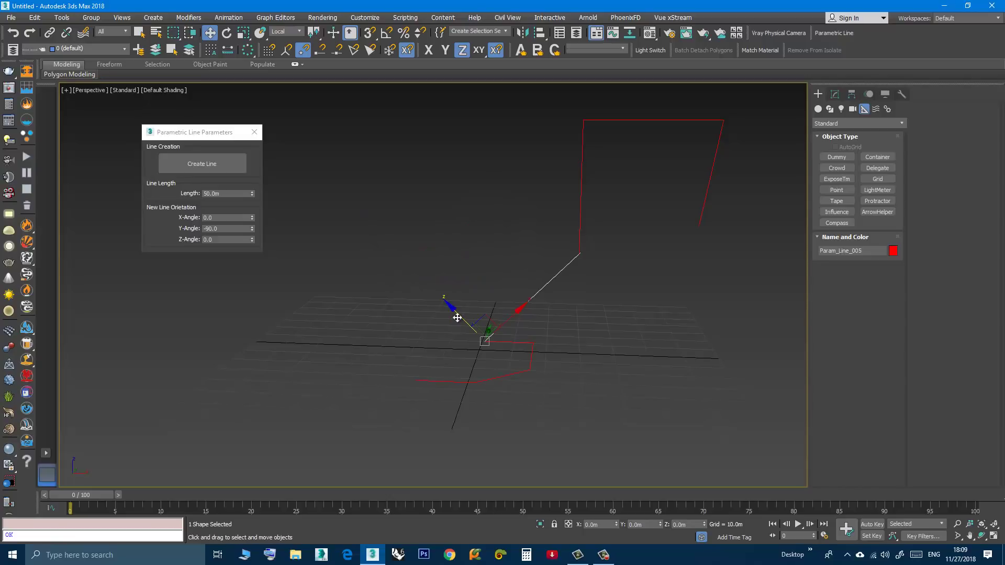
pyautogui.moveTo(458, 318); pyautogui.dragTo(448, 308)
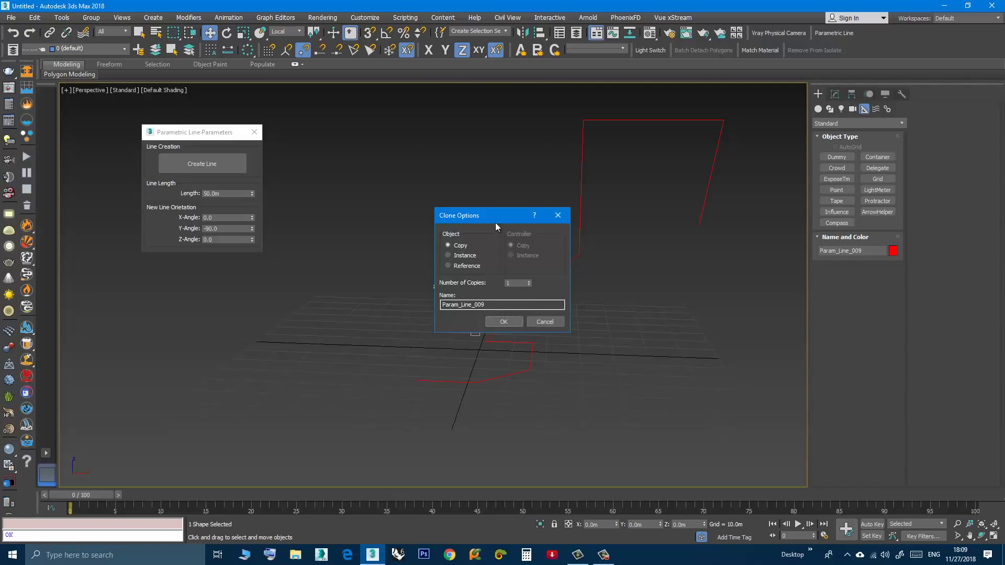
pyautogui.moveTo(496, 226)
pyautogui.mouseDown()
pyautogui.moveTo(303, 216)
pyautogui.moveTo(255, 196)
pyautogui.mouseUp()
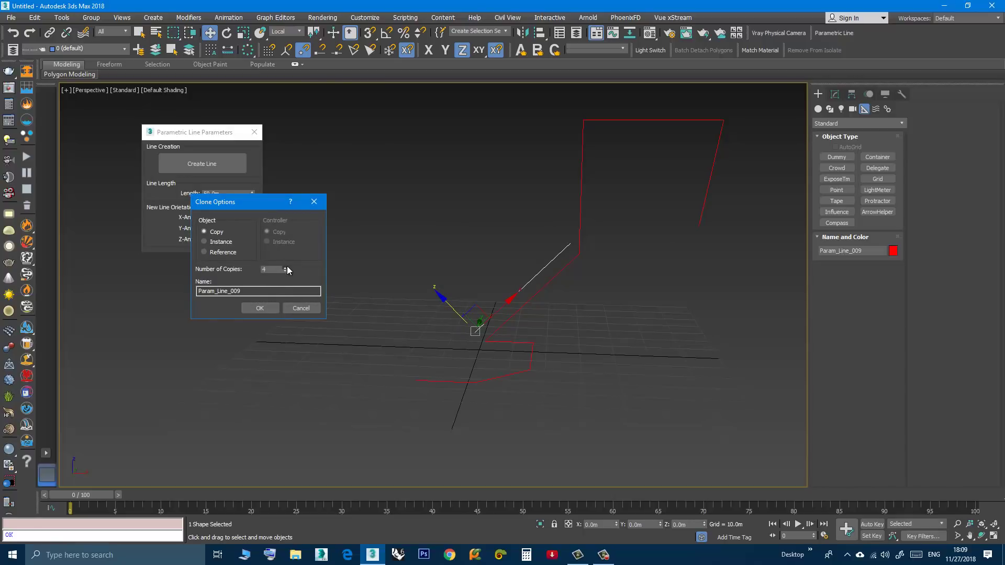
pyautogui.click(276, 308)
# Clone the outermost inclined copy along its local Y axis as five more copies.
pyautogui.keyDown('alt'); pyautogui.moveTo(393, 366); pyautogui.dragTo(499, 307, button='middle'); pyautogui.keyUp('alt')
pyautogui.moveTo(456, 350)
pyautogui.keyDown('alt'); pyautogui.mouseDown(button='middle')
pyautogui.moveTo(435, 348)
pyautogui.moveTo(479, 344)
pyautogui.moveTo(459, 352)
pyautogui.mouseUp(button='middle'); pyautogui.keyUp('alt')
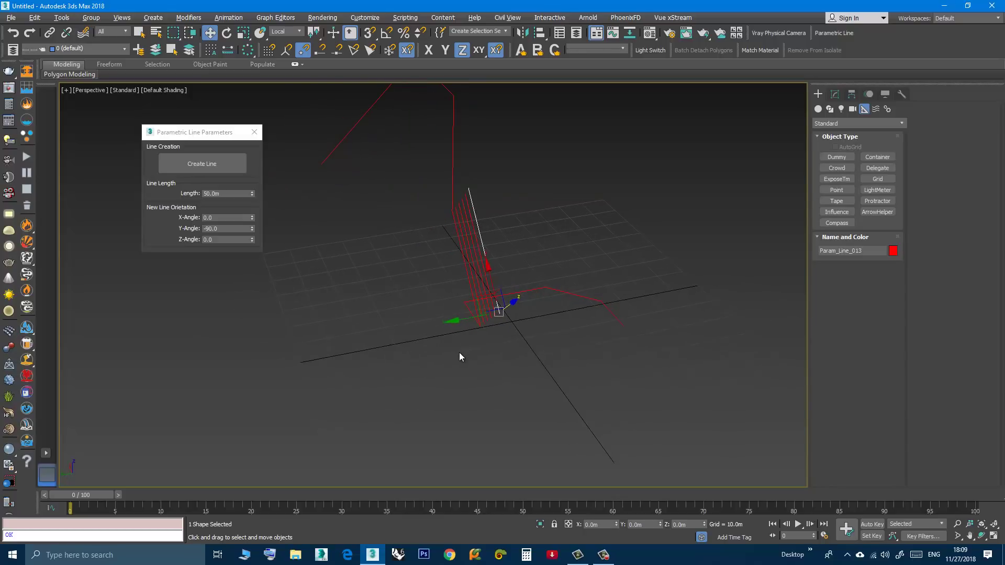
pyautogui.keyDown('shift'); pyautogui.moveTo(454, 323); pyautogui.dragTo(431, 326); pyautogui.keyUp('shift')
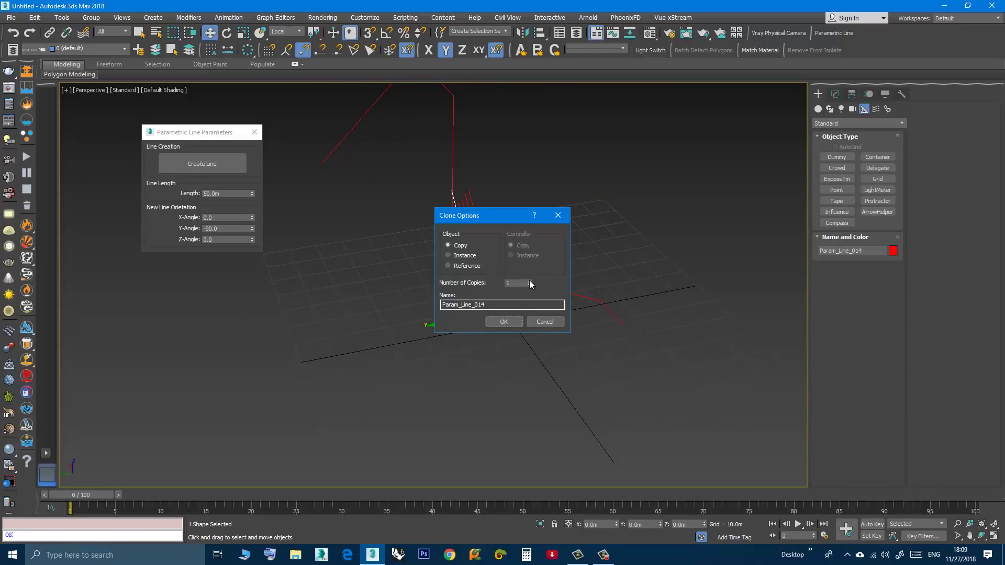
pyautogui.click(506, 322)
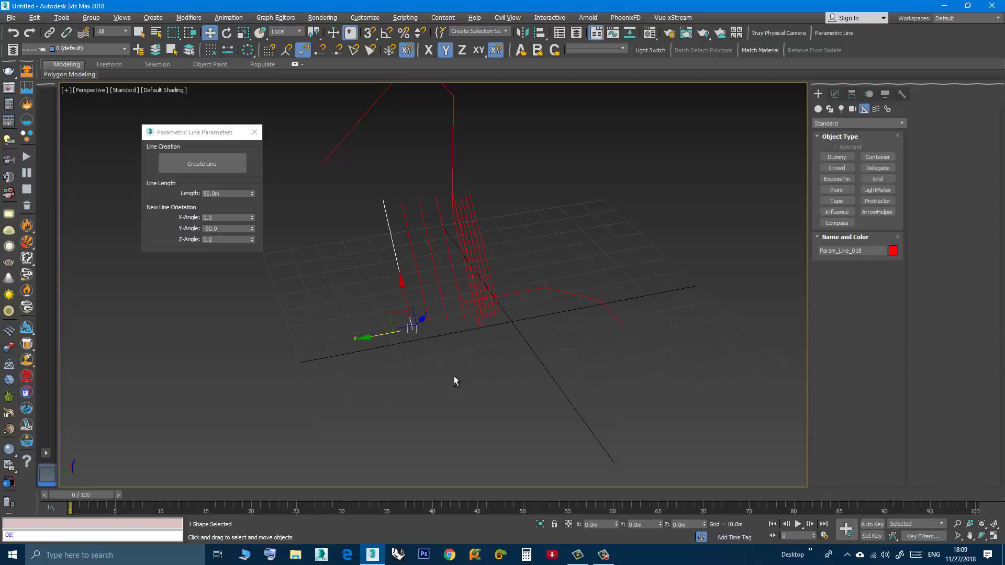
pyautogui.keyDown('alt'); pyautogui.moveTo(453, 376); pyautogui.dragTo(277, 356, button='middle'); pyautogui.keyUp('alt')
pyautogui.keyDown('alt'); pyautogui.moveTo(497, 379); pyautogui.dragTo(498, 347, button='middle'); pyautogui.keyUp('alt')
pyautogui.keyDown('alt'); pyautogui.moveTo(508, 371); pyautogui.dragTo(423, 354, button='middle'); pyautogui.keyUp('alt')
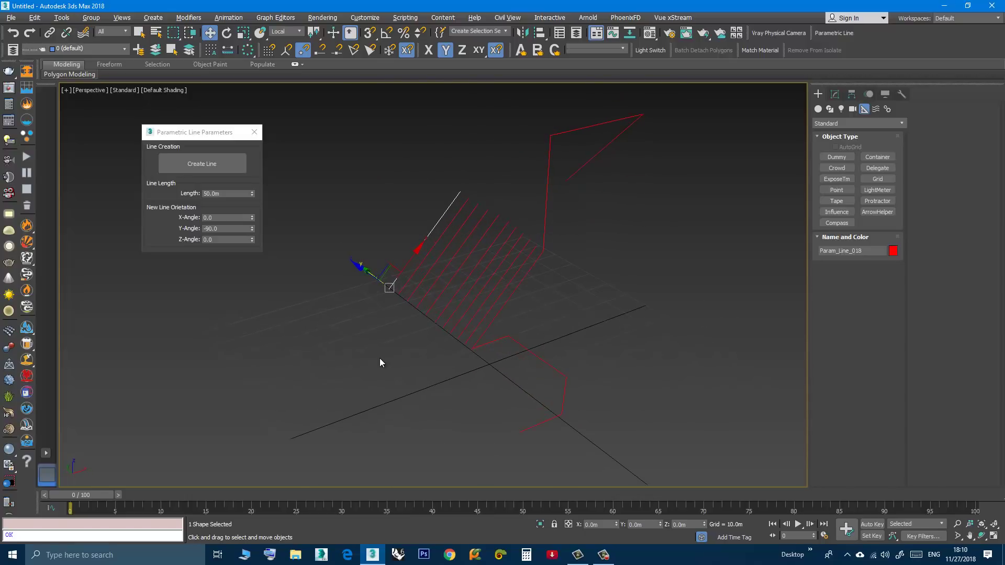